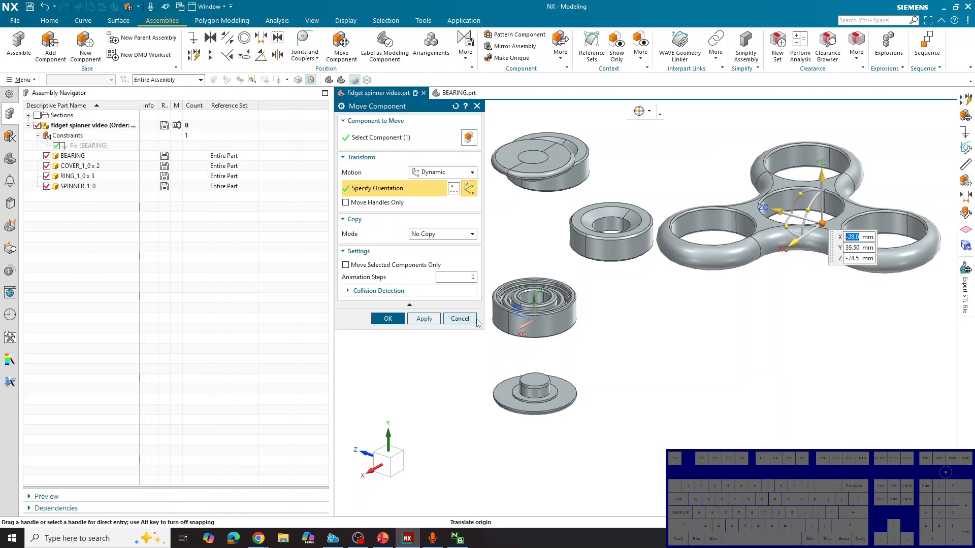
# Leave the component move and discard the unapplied displacement of the spinner body.
pyautogui.click(463, 322)
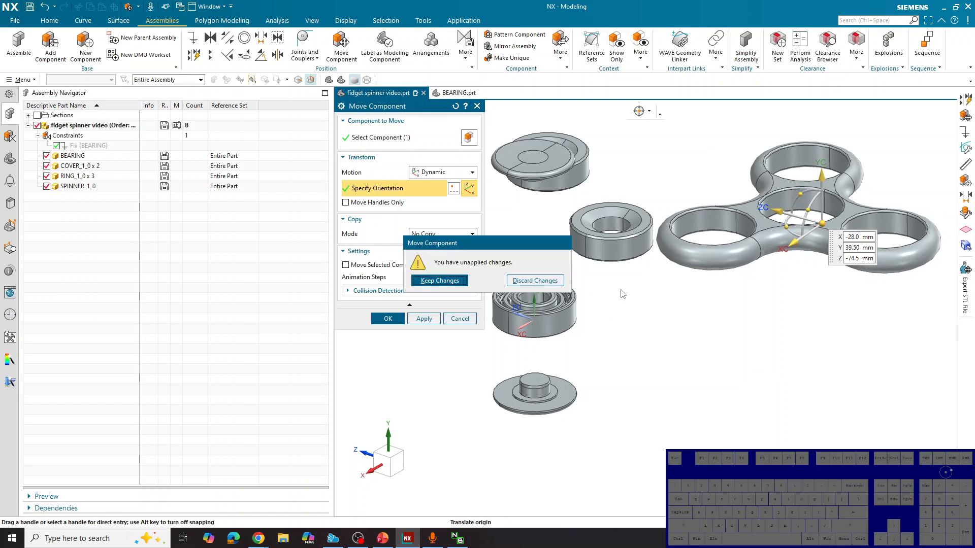
pyautogui.click(535, 282)
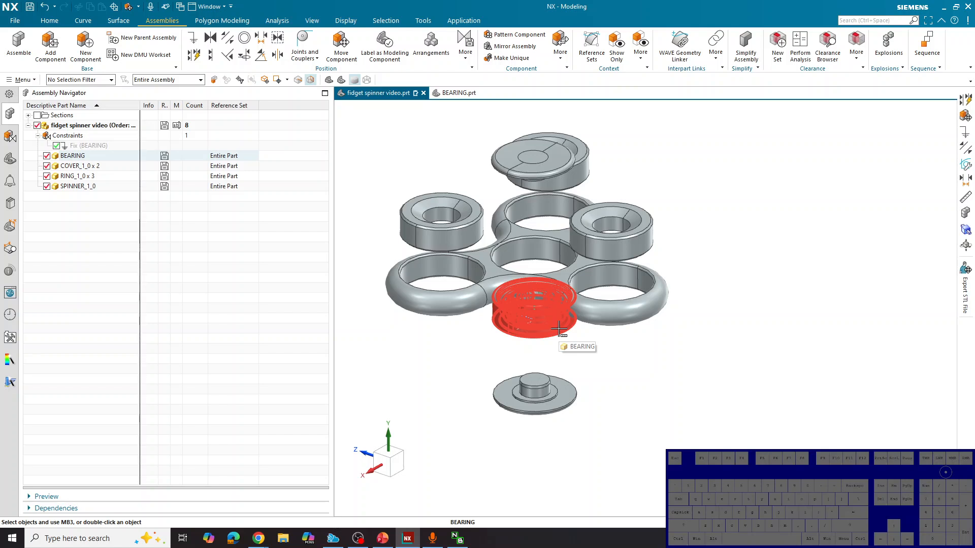
# Auto-align the lower cover's raised annular face to touch the underside of the bearing's inner ring.
pyautogui.click(192, 55)
pyautogui.moveTo(681, 387); pyautogui.dragTo(721, 377, button='middle')
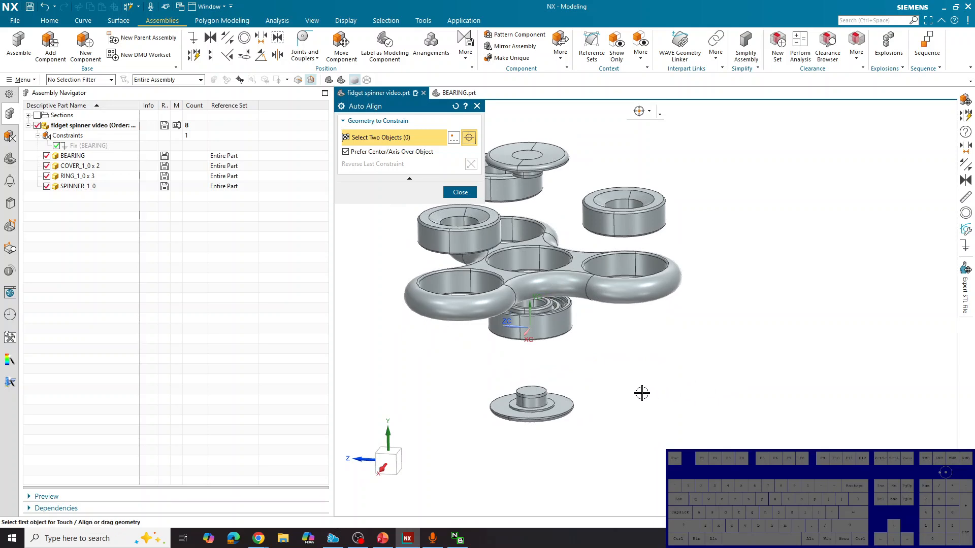
pyautogui.scroll(-3, 565, 411)
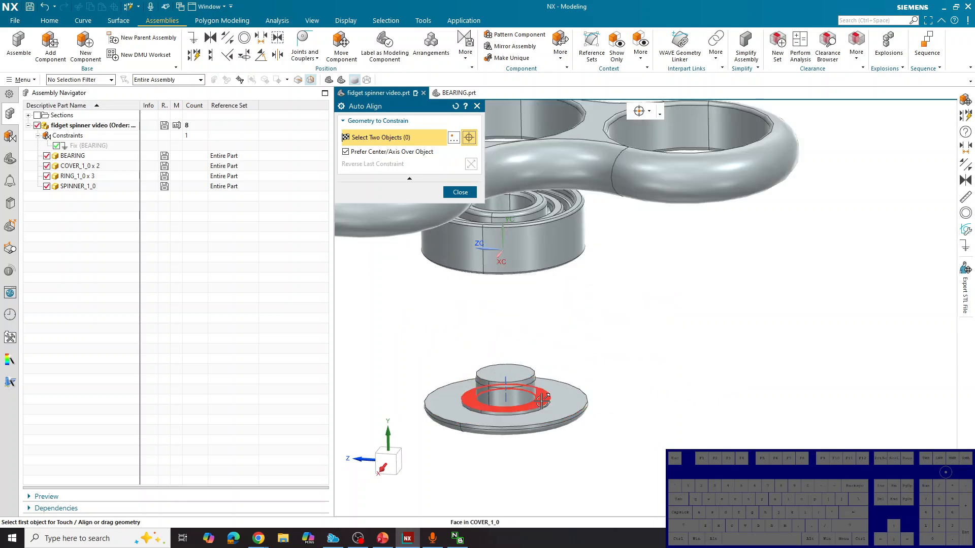
pyautogui.click(542, 400)
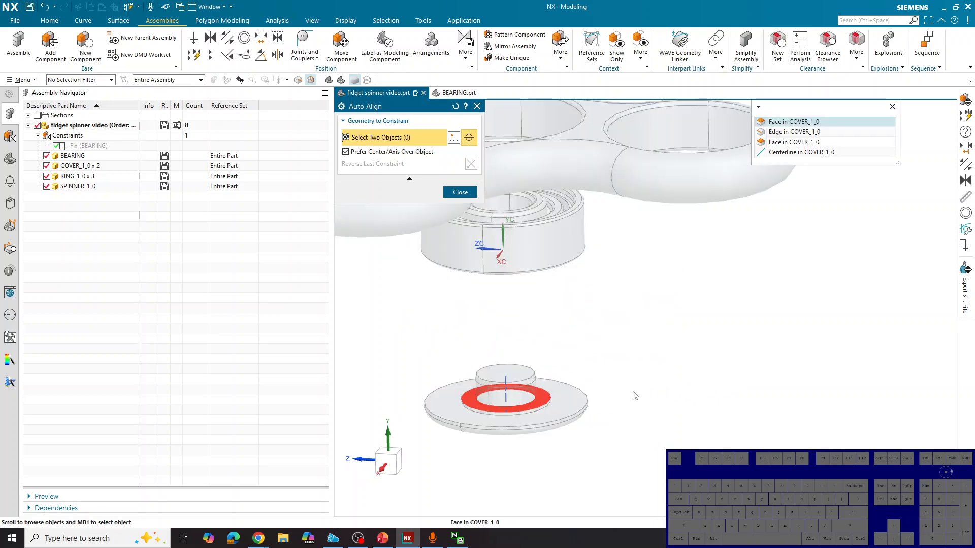
pyautogui.click(791, 120)
pyautogui.scroll(-5, 594, 272)
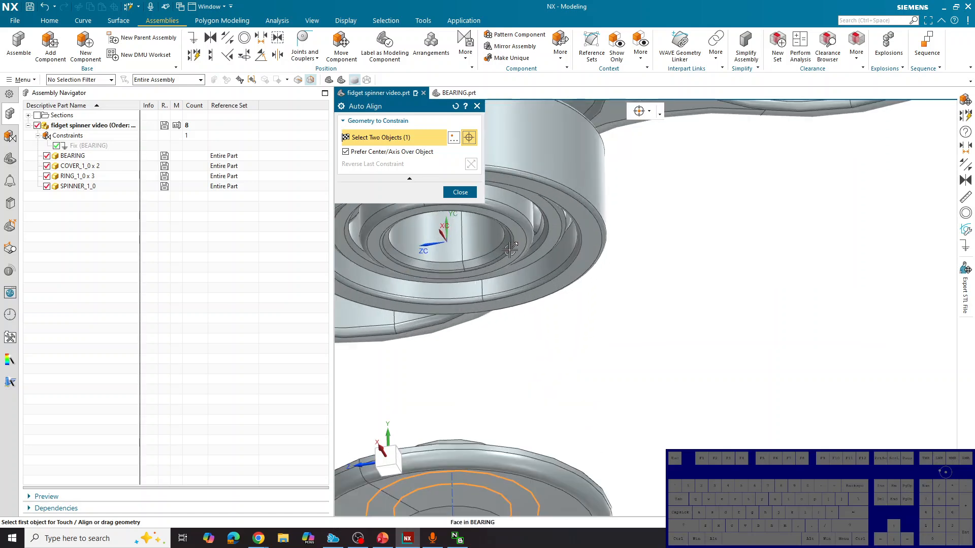
pyautogui.click(513, 242)
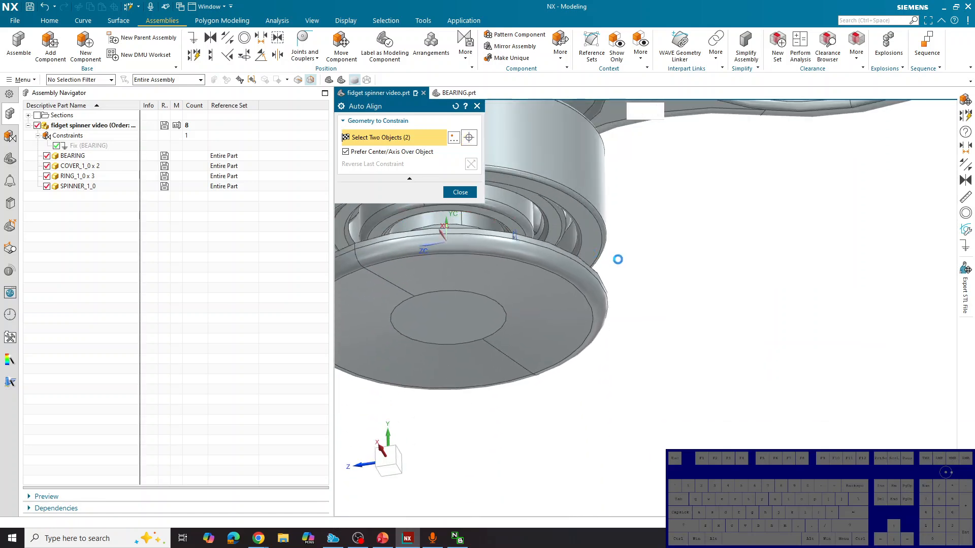
pyautogui.scroll(5, 672, 271)
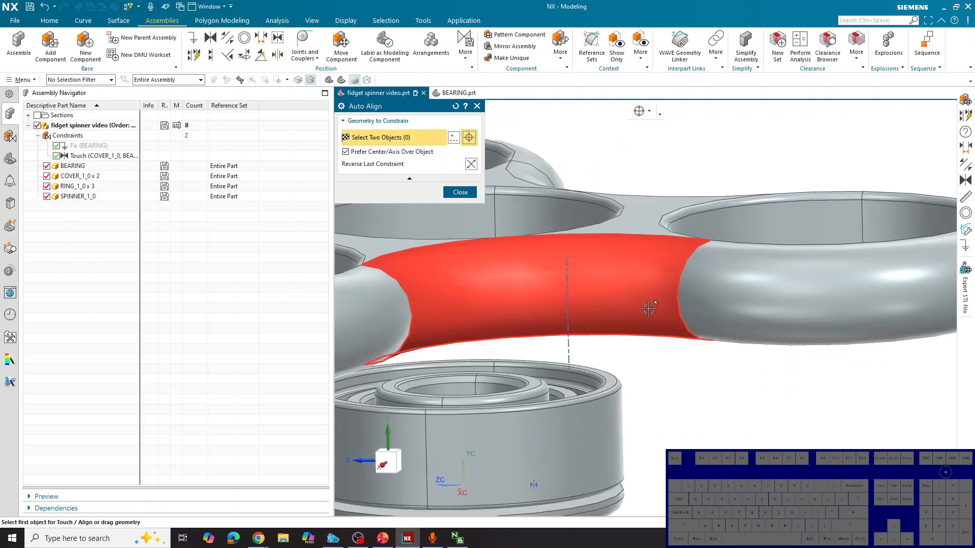
# Auto-align the spinner body's flat upper face flush with the top face of the bearing's outer ring.
pyautogui.moveTo(669, 376); pyautogui.dragTo(660, 347, button='middle')
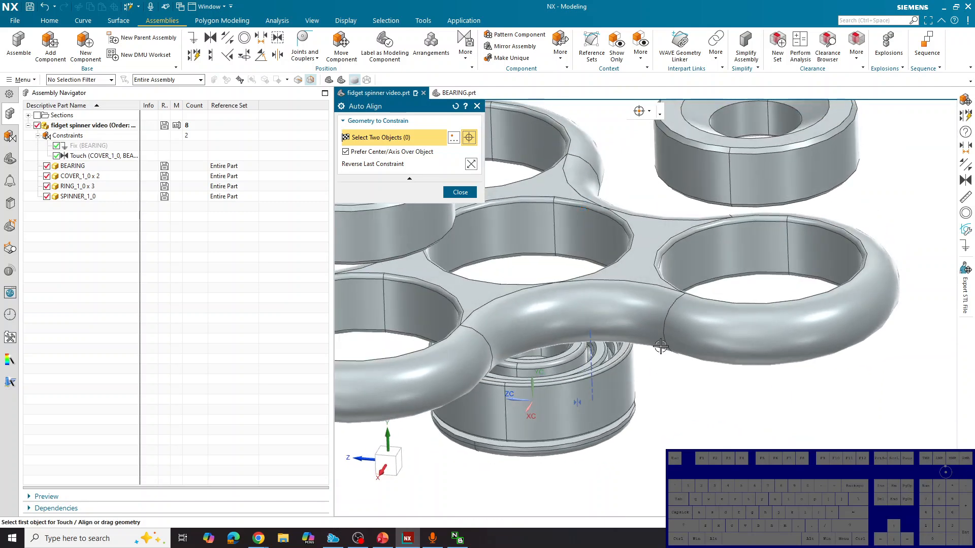
pyautogui.click(648, 274)
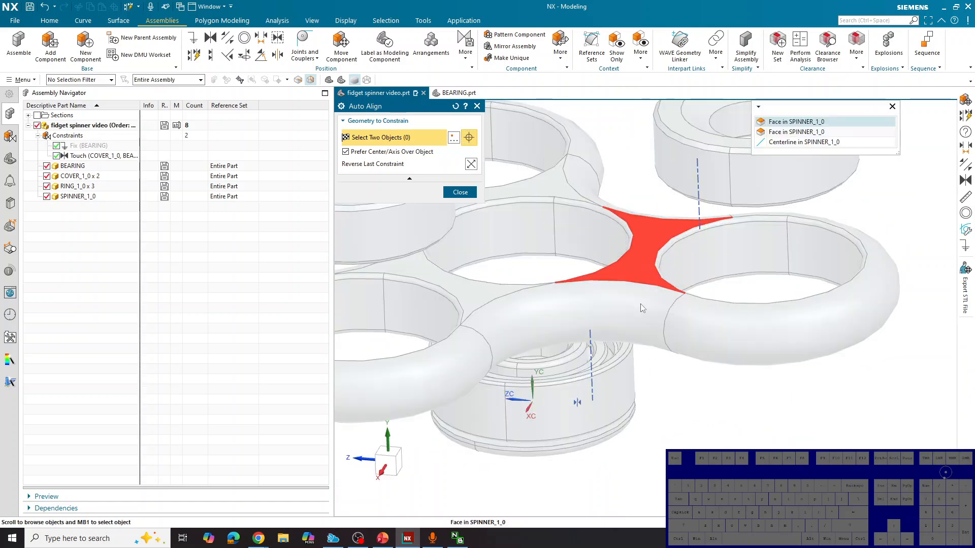
pyautogui.click(777, 121)
pyautogui.scroll(-4, 620, 340)
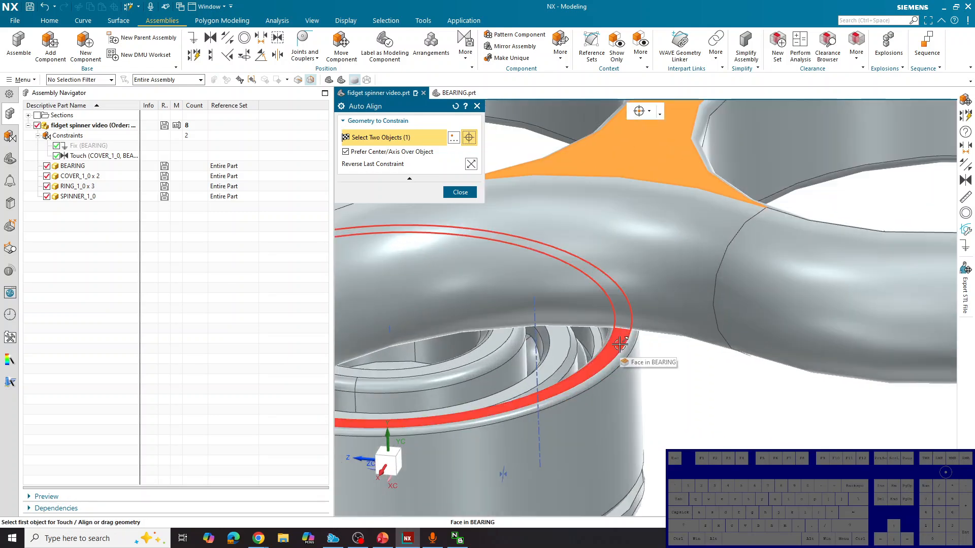
pyautogui.click(620, 344)
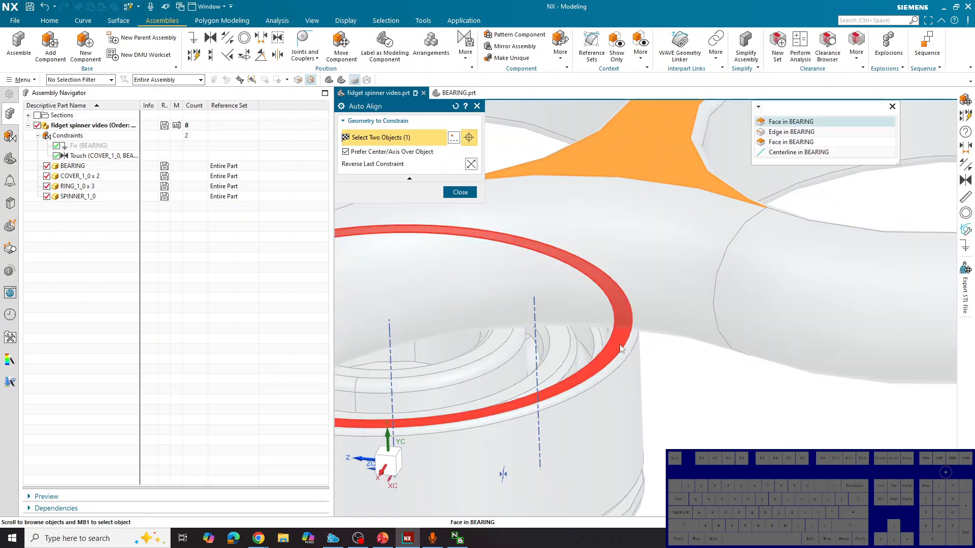
pyautogui.click(802, 120)
pyautogui.scroll(6, 802, 121)
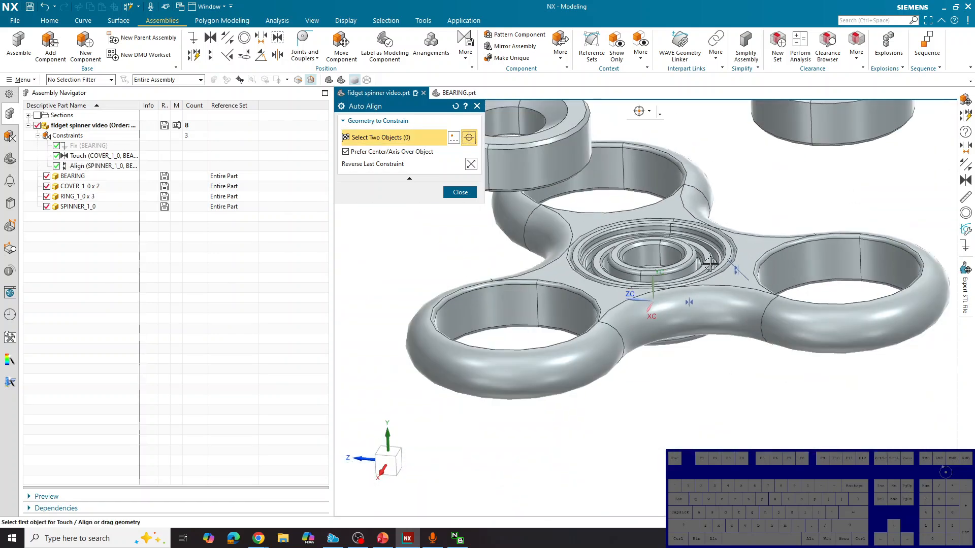
# Auto-align the bearing's inner ring top face to touch the raised annular face of the upper cover.
pyautogui.scroll(-2, 710, 265)
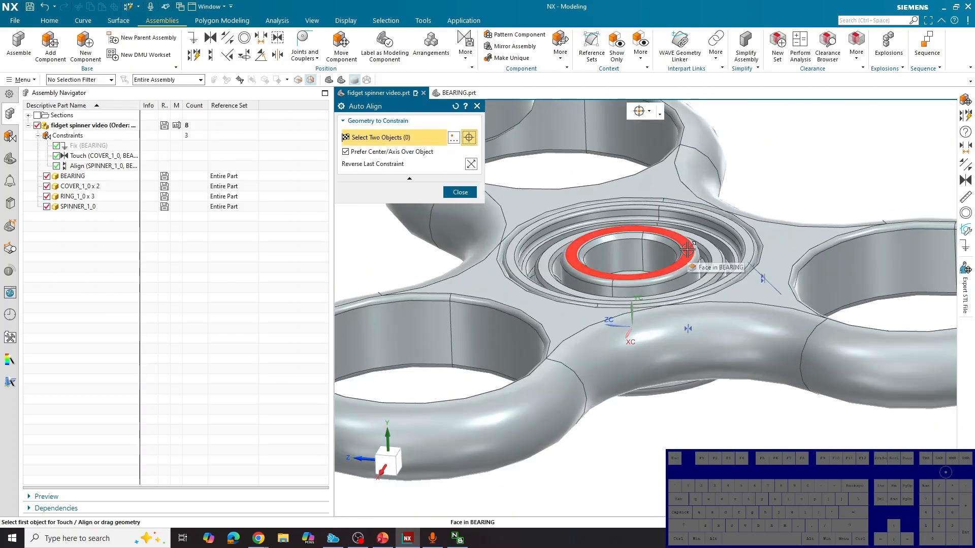
pyautogui.click(688, 248)
pyautogui.click(808, 121)
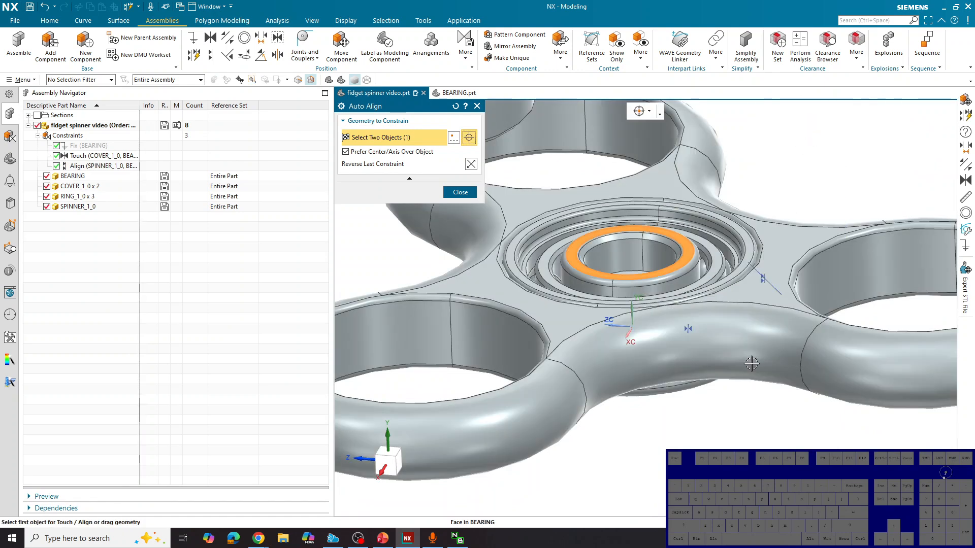
pyautogui.scroll(4, 742, 375)
pyautogui.scroll(-3, 711, 213)
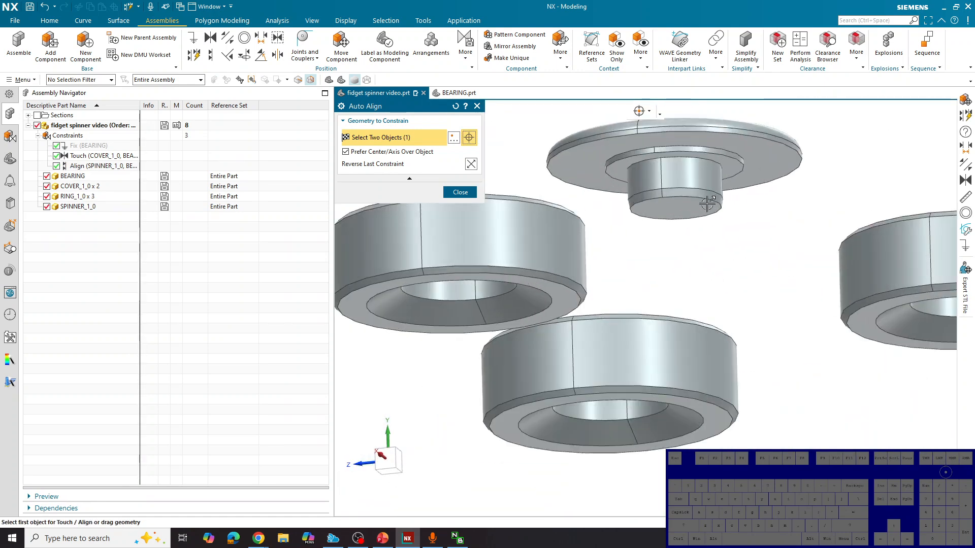
pyautogui.click(731, 162)
pyautogui.scroll(-2, 711, 218)
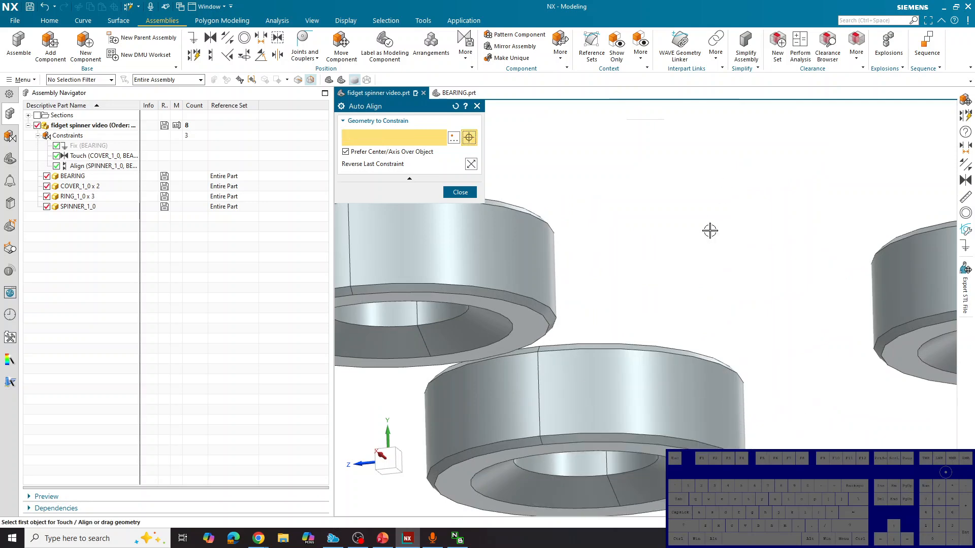
pyautogui.scroll(4, 711, 236)
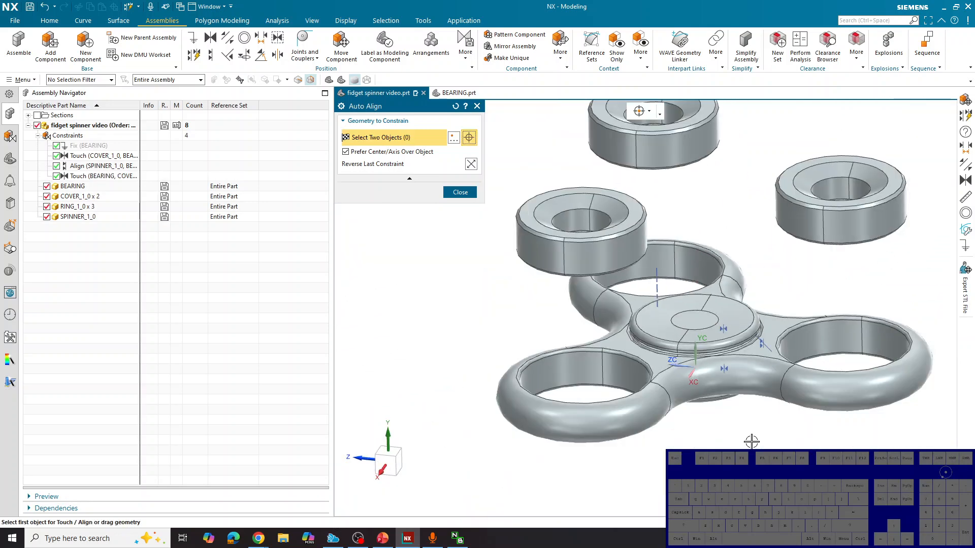
# Align the top faces of the two rings above the front arms flush with the spinner's upper face.
pyautogui.moveTo(751, 441)
pyautogui.mouseDown(button='middle')
pyautogui.moveTo(751, 429)
pyautogui.moveTo(752, 444)
pyautogui.mouseUp(button='middle')
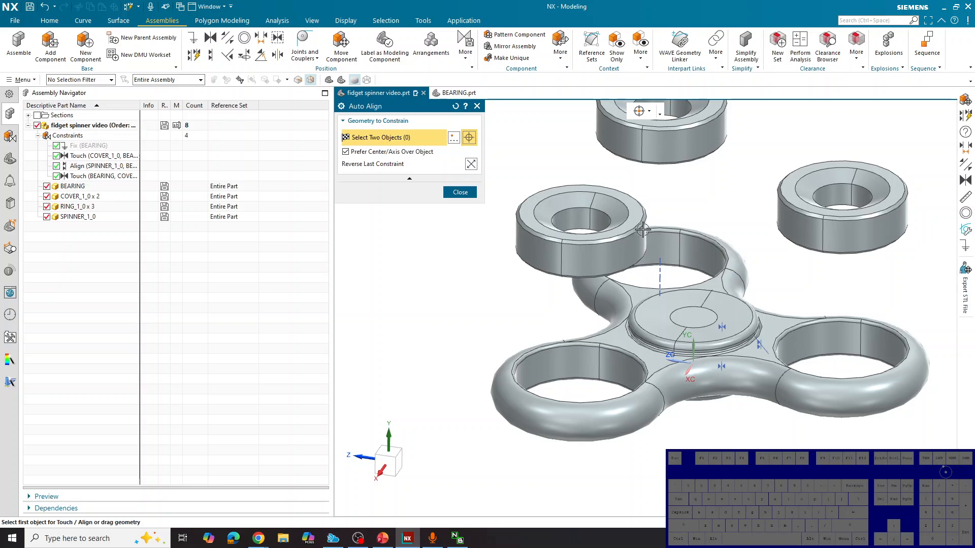
pyautogui.click(636, 211)
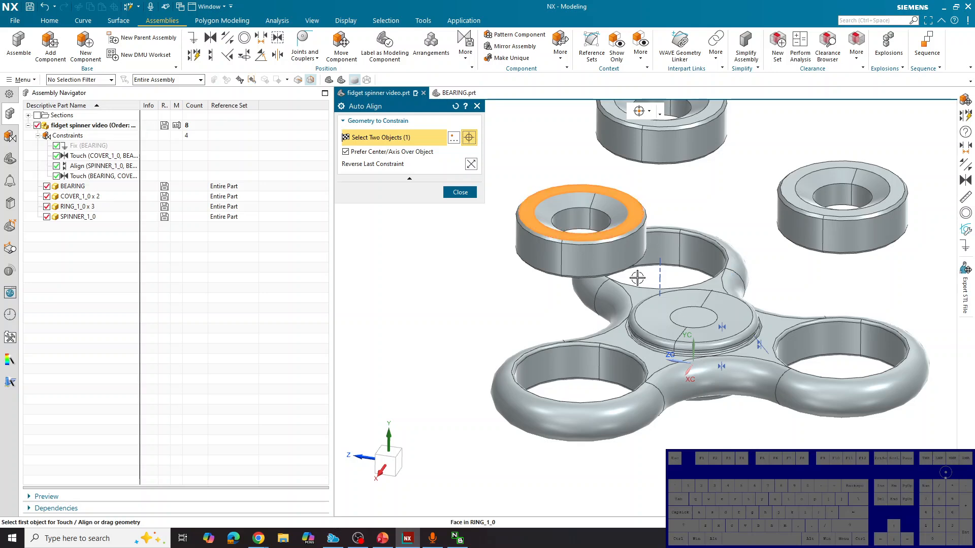
pyautogui.click(647, 351)
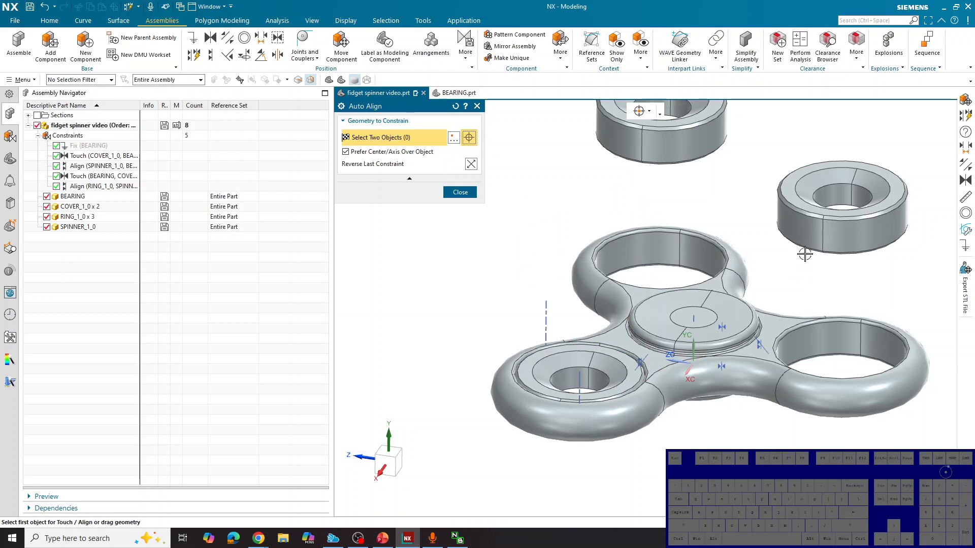
pyautogui.click(794, 196)
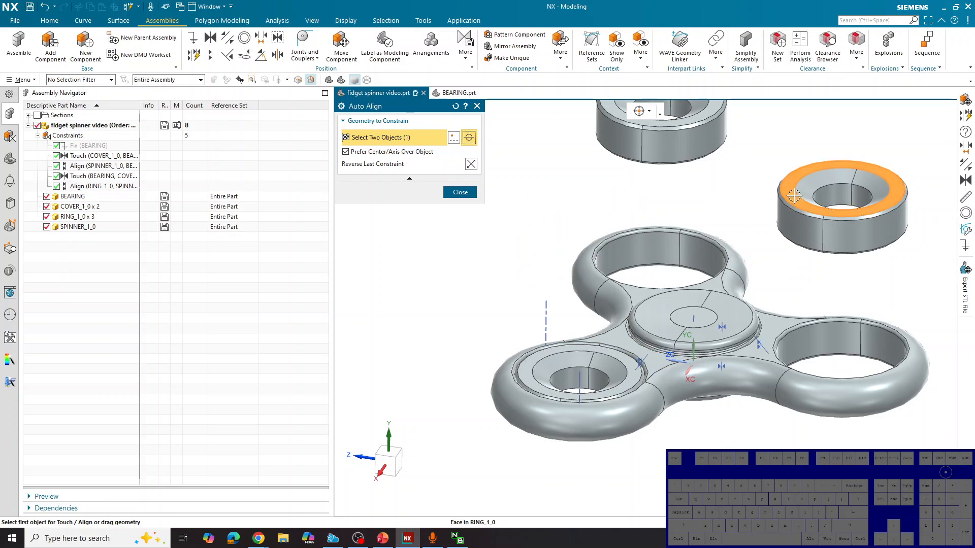
pyautogui.click(777, 329)
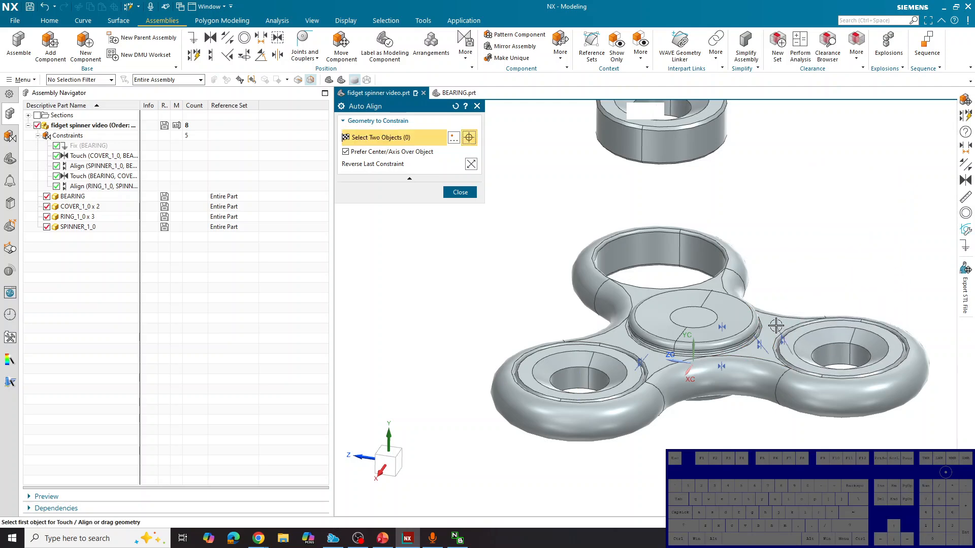
# Align the remaining ring's top face flush with the spinner's upper face and finish the Auto Align command.
pyautogui.scroll(-3, 725, 360)
pyautogui.scroll(3, 692, 255)
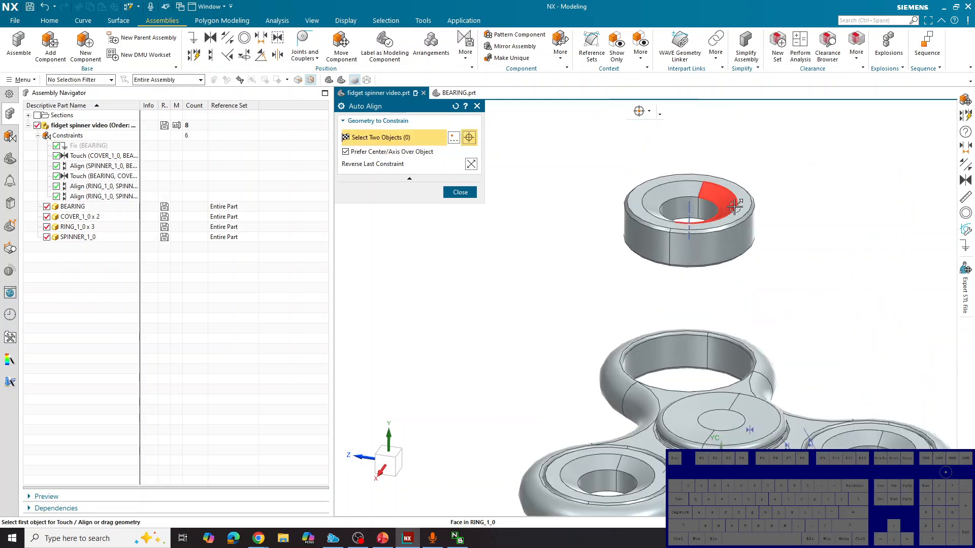
pyautogui.moveTo(740, 203)
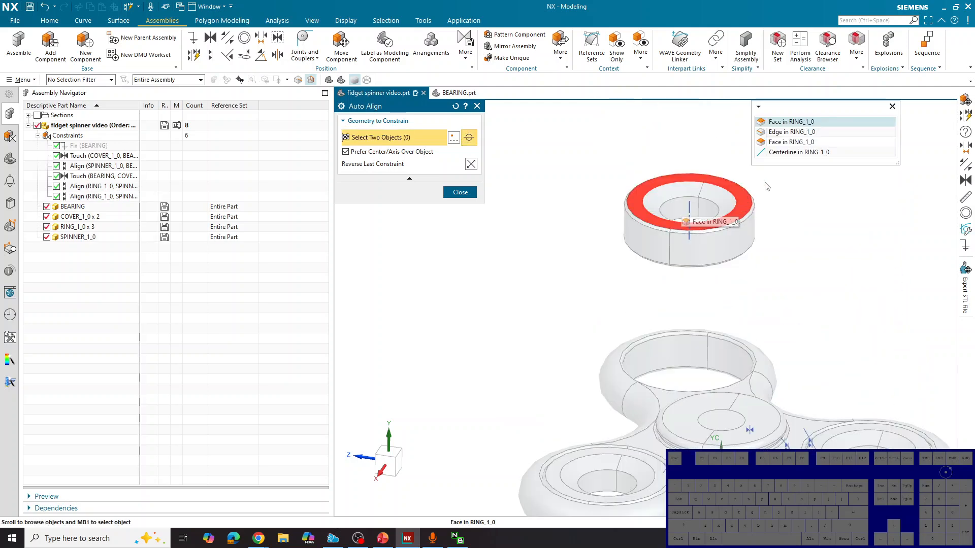
pyautogui.click(806, 122)
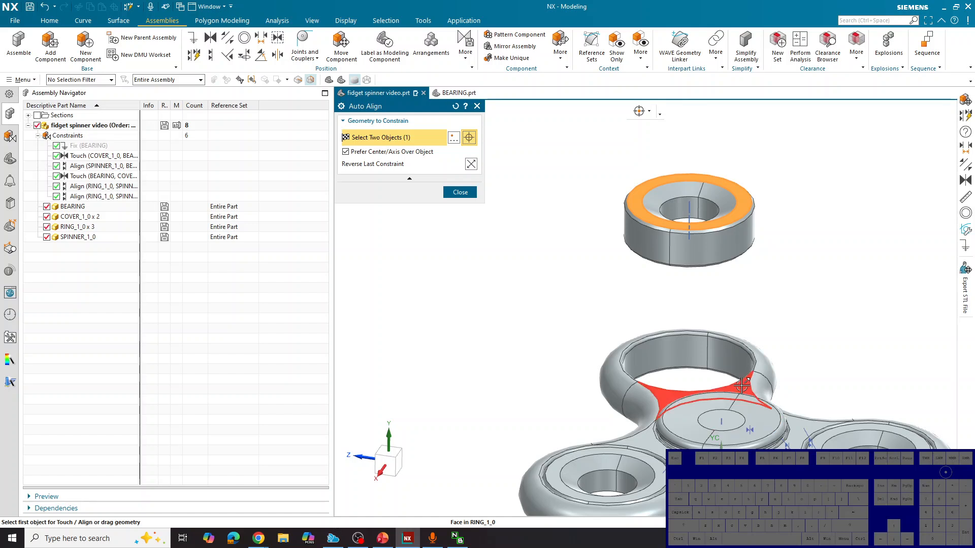
pyautogui.click(683, 382)
pyautogui.scroll(-5, 556, 326)
pyautogui.scroll(2, 621, 412)
pyautogui.click(460, 194)
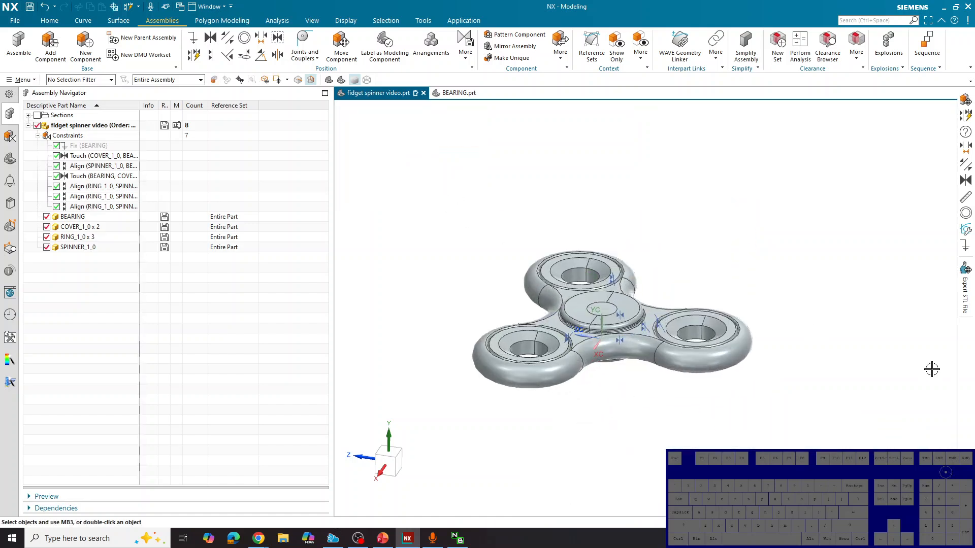
# Move the spinner body away from the bearing to about X -11, Y -2.31, Z -50.9 mm, without copying.
pyautogui.click(631, 356)
pyautogui.click(963, 101)
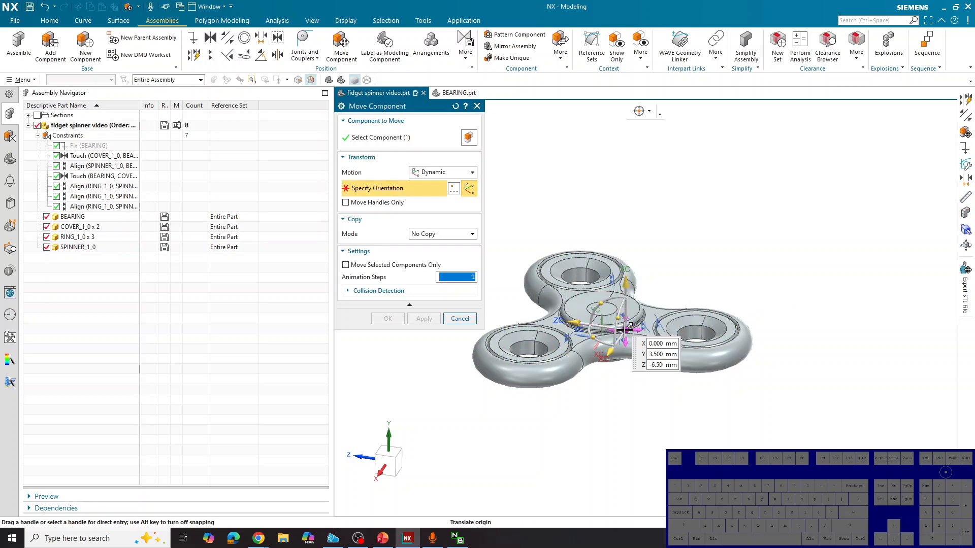
pyautogui.moveTo(608, 330); pyautogui.dragTo(785, 345)
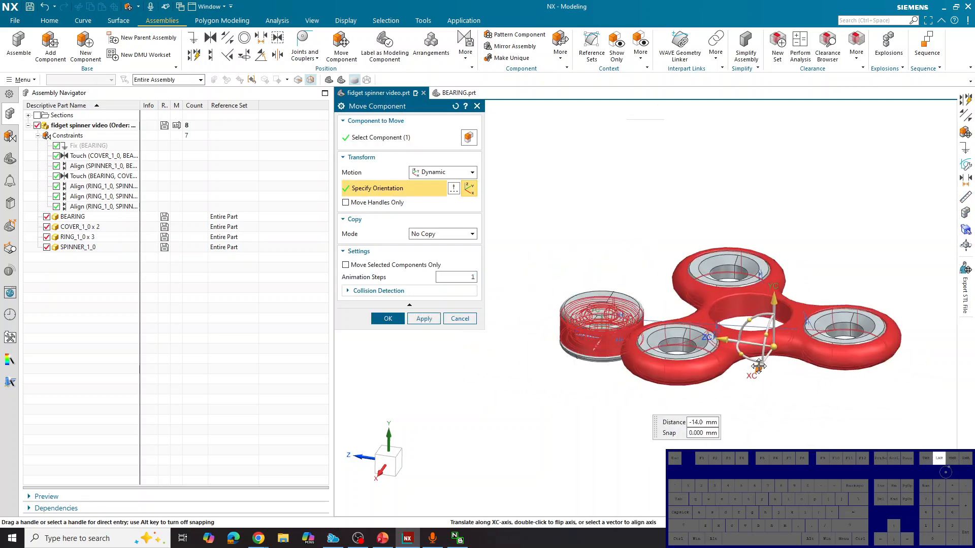
pyautogui.moveTo(750, 378); pyautogui.dragTo(744, 384)
pyautogui.moveTo(724, 346)
pyautogui.mouseDown()
pyautogui.moveTo(744, 349)
pyautogui.moveTo(721, 353)
pyautogui.mouseUp()
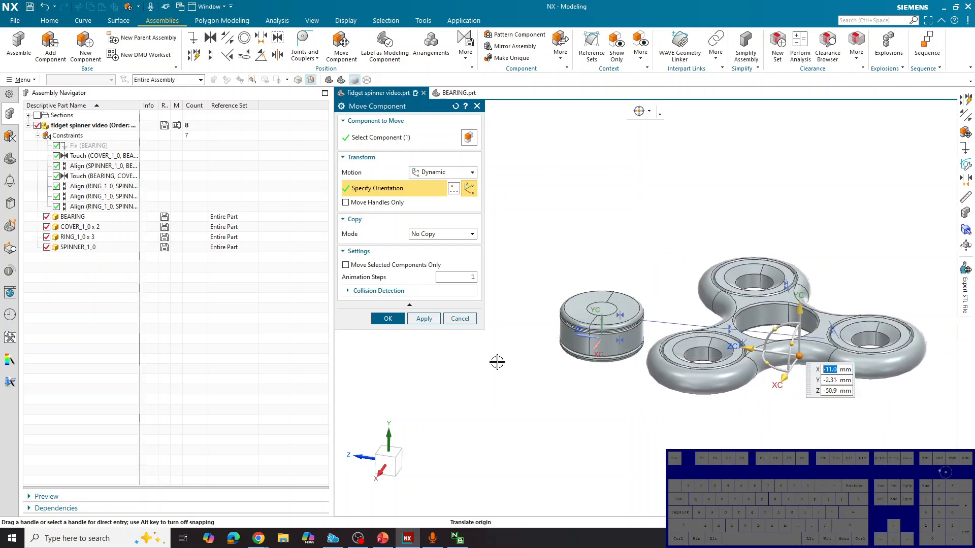
pyautogui.click(388, 320)
# Auto-align the cylindrical wall of the spinner's central hole with the bearing's outer cylindrical face.
pyautogui.moveTo(850, 421)
pyautogui.mouseDown(button='middle')
pyautogui.moveTo(900, 461)
pyautogui.moveTo(840, 407)
pyautogui.mouseUp(button='middle')
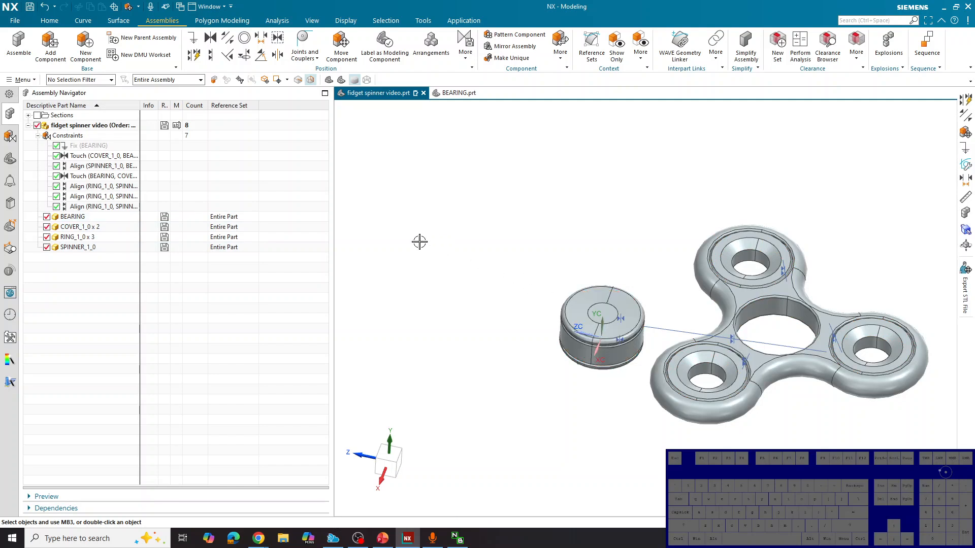
pyautogui.click(200, 60)
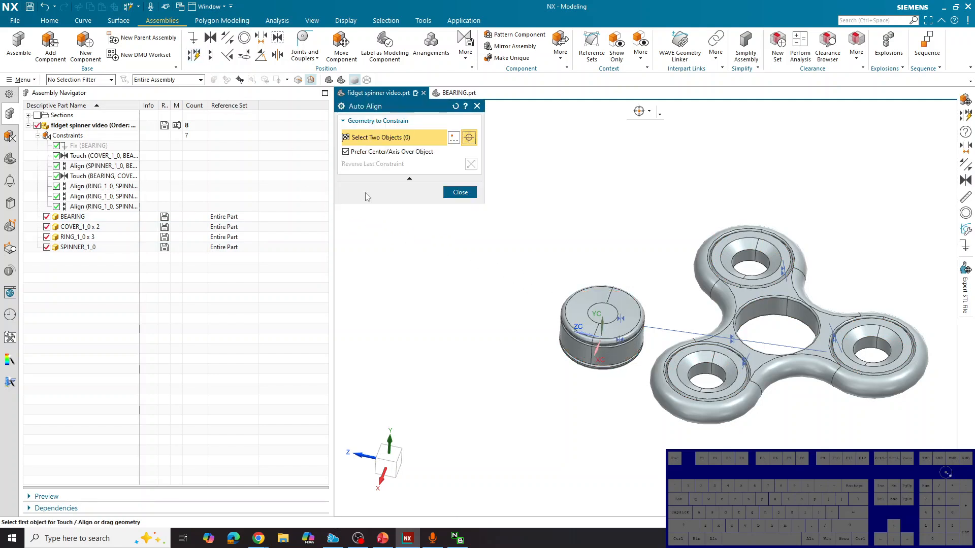
pyautogui.click(796, 310)
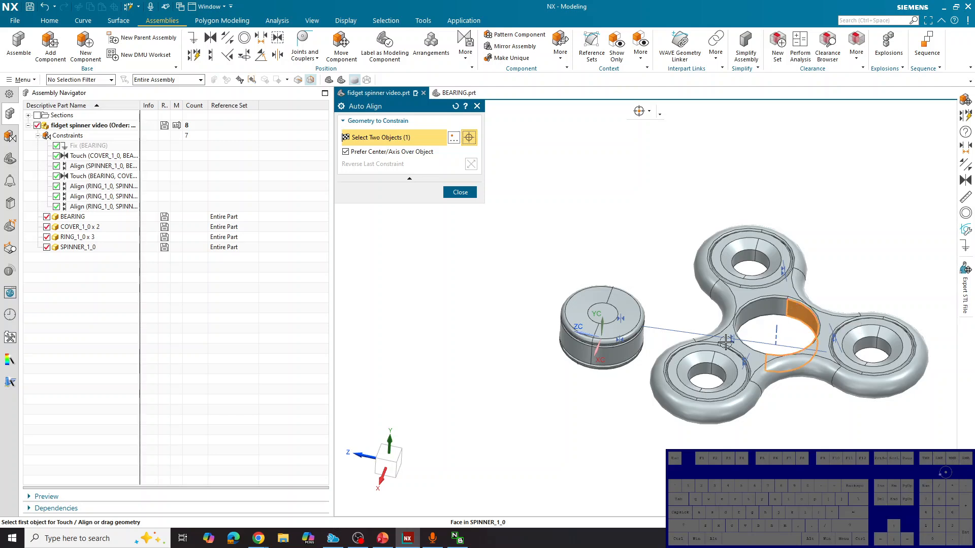
pyautogui.click(636, 352)
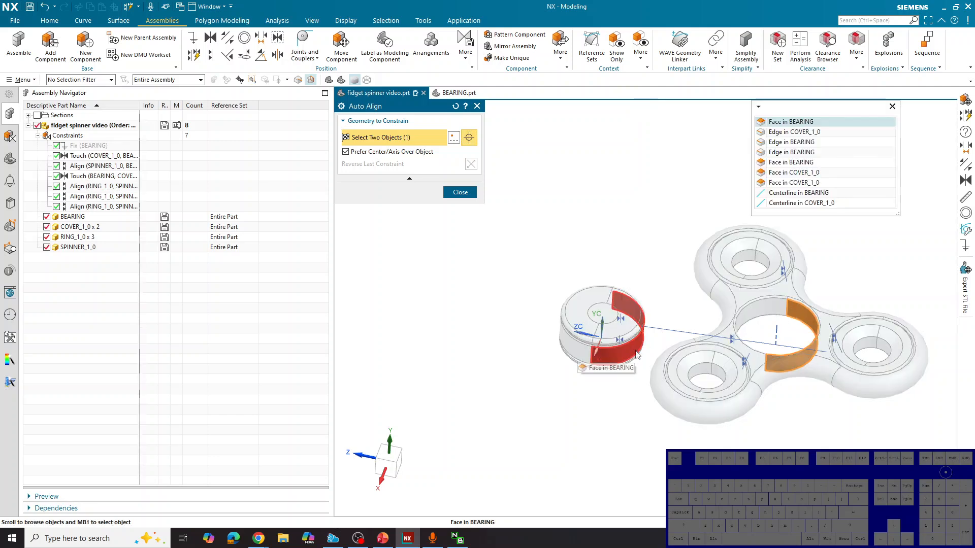
pyautogui.click(813, 122)
pyautogui.moveTo(886, 263)
pyautogui.mouseDown(button='middle')
pyautogui.moveTo(905, 304)
pyautogui.moveTo(895, 273)
pyautogui.mouseUp(button='middle')
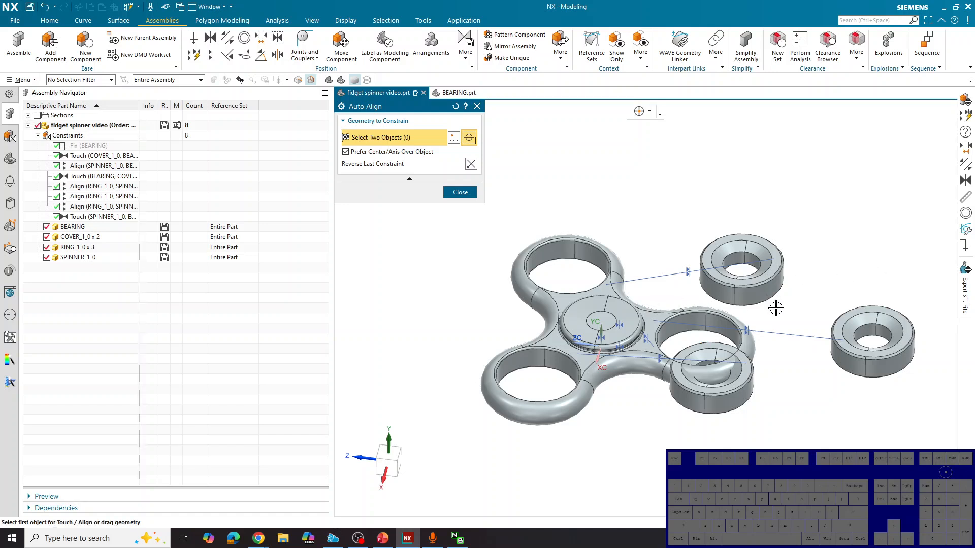
# Auto-align the outer cylindrical face of the ring beside the rear arm with the wall of that arm's hole.
pyautogui.click(753, 297)
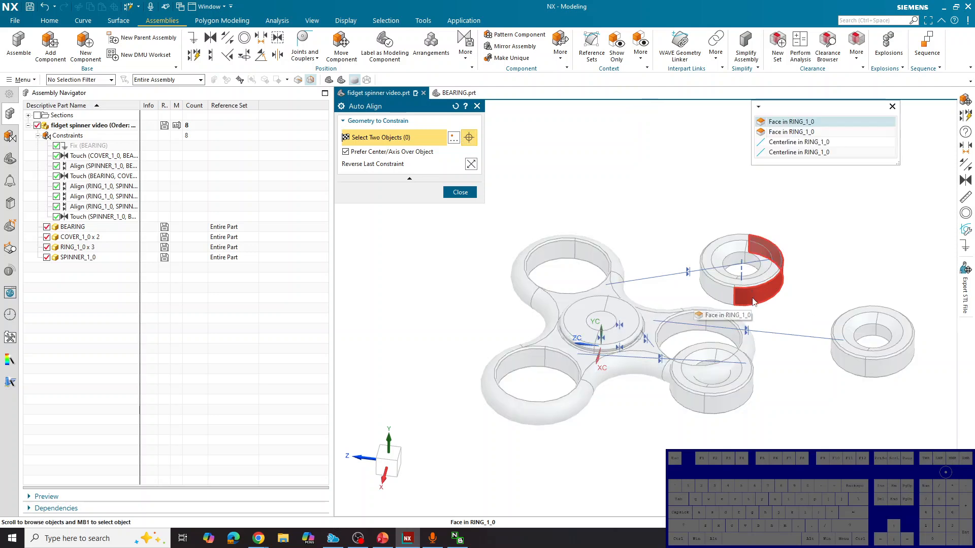
pyautogui.click(777, 122)
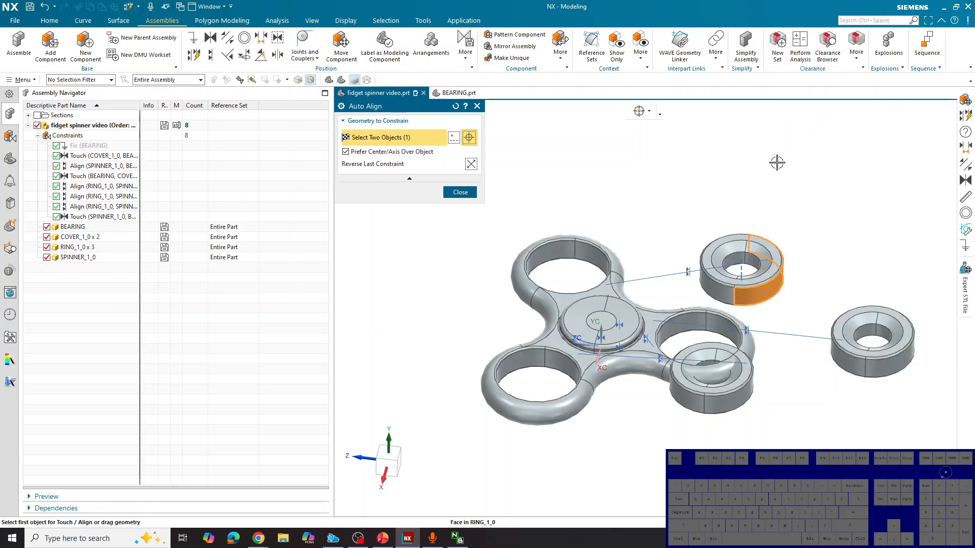
pyautogui.click(583, 256)
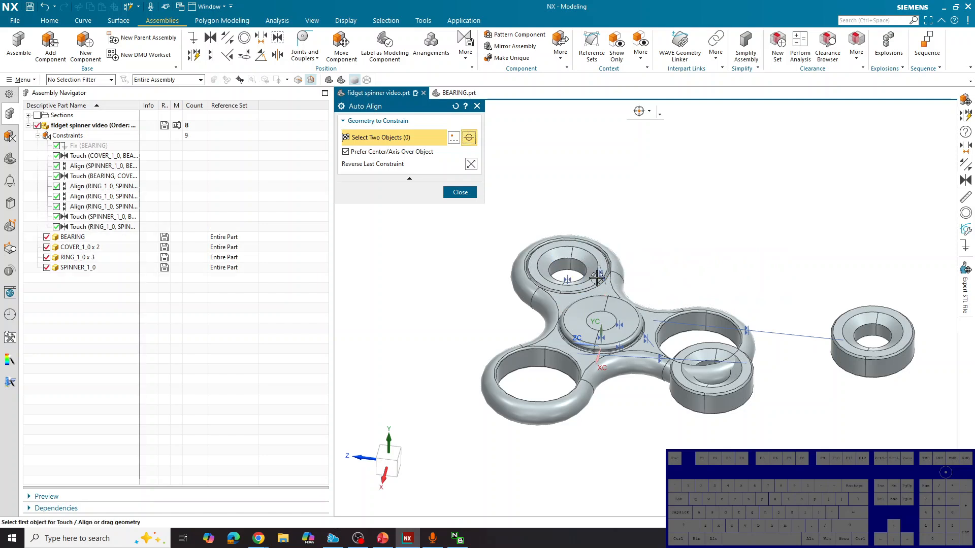
# Auto-align the outer cylindrical faces of the two remaining rings with the spinner's empty arm holes and finish the command.
pyautogui.click(835, 359)
pyautogui.click(675, 328)
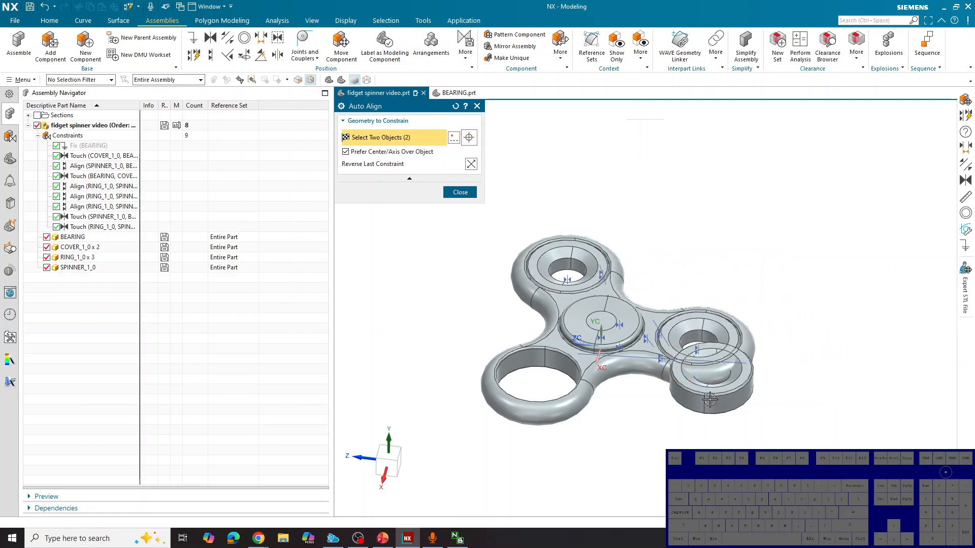
pyautogui.click(688, 401)
pyautogui.click(531, 366)
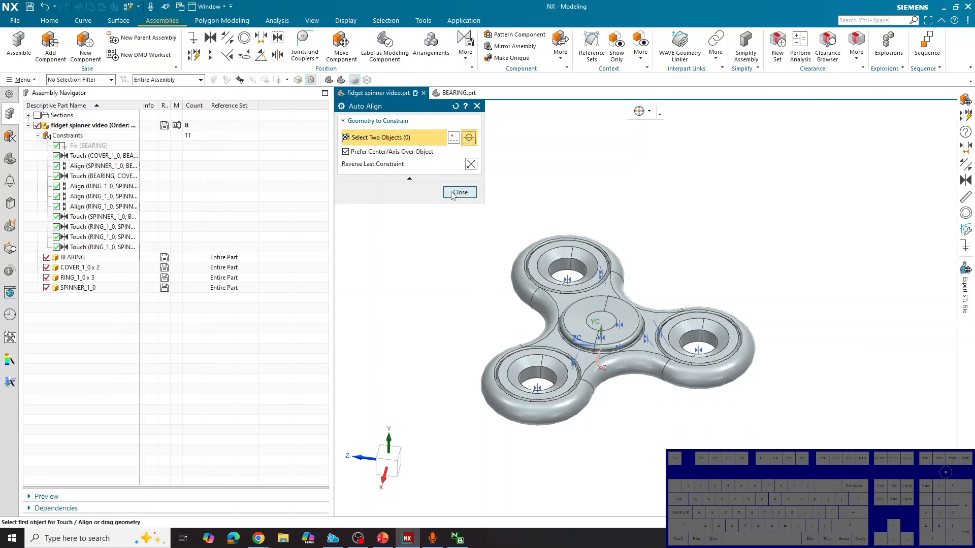
pyautogui.click(451, 194)
pyautogui.moveTo(705, 422); pyautogui.dragTo(707, 417, button='middle')
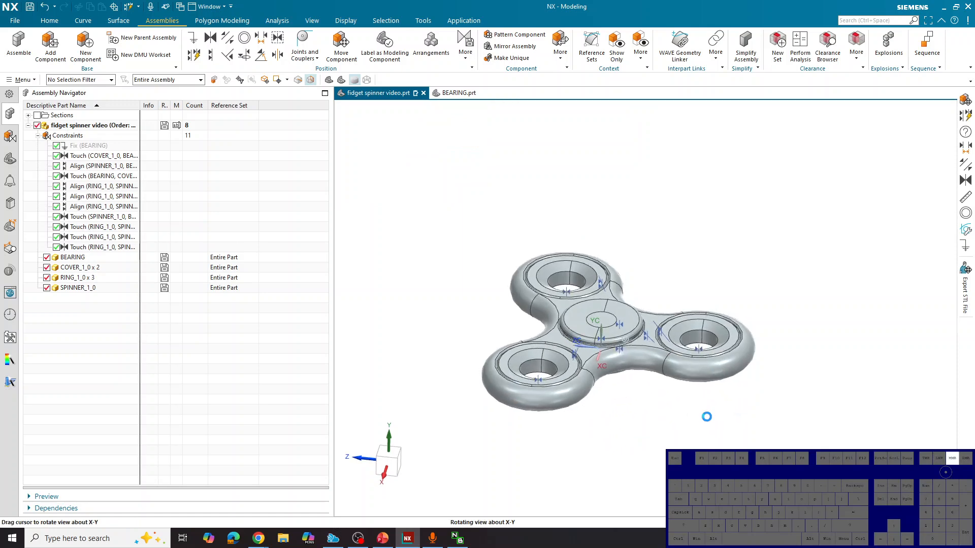
# Turn the spinner body around the bearing with a dynamic move to X -6, Y 3.5, Z -3.5 mm, without copying.
pyautogui.click(653, 365)
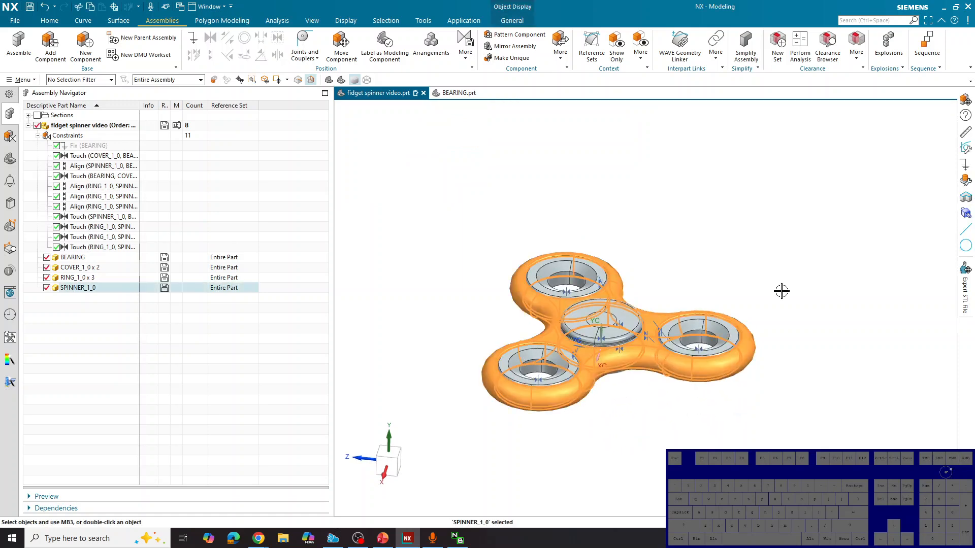
pyautogui.click(964, 101)
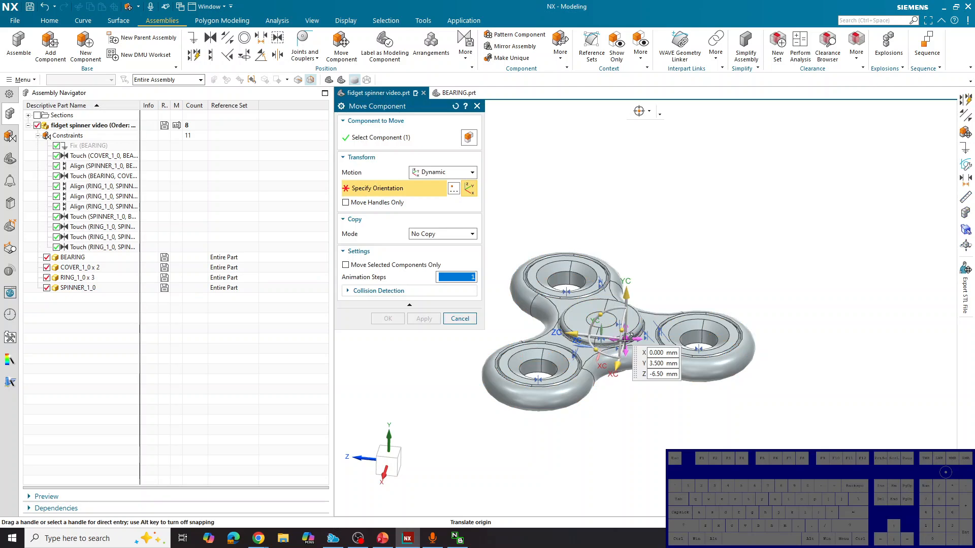
pyautogui.click(630, 287)
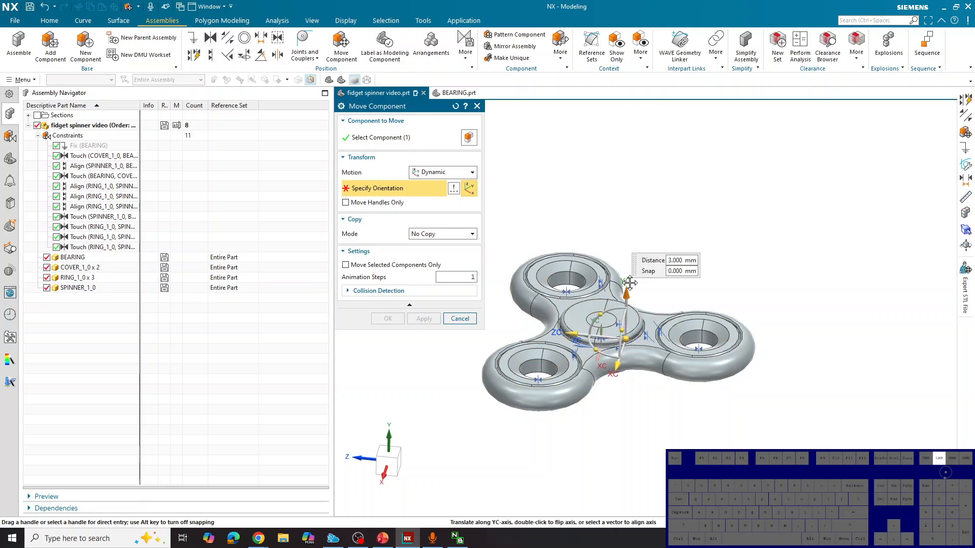
pyautogui.moveTo(616, 365)
pyautogui.mouseDown()
pyautogui.moveTo(616, 380)
pyautogui.moveTo(631, 357)
pyautogui.mouseUp()
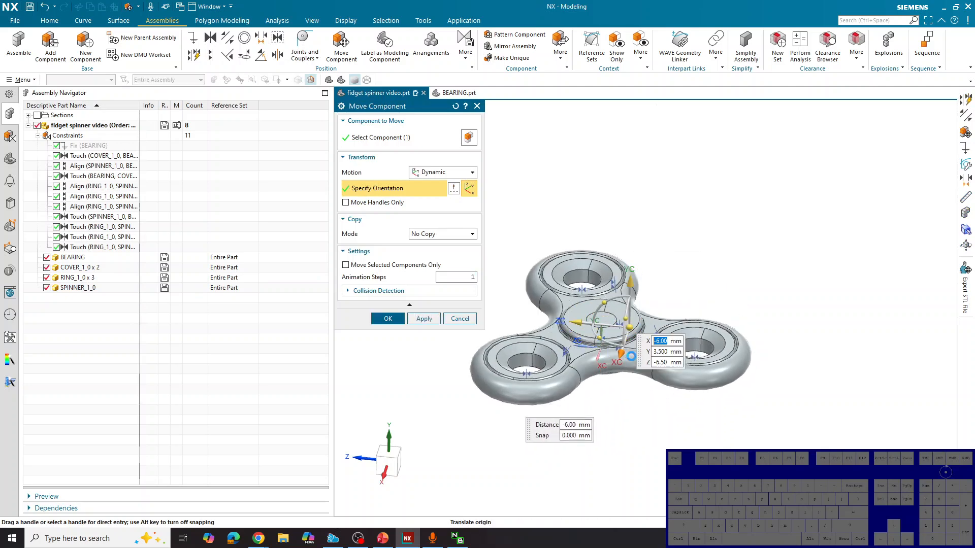
pyautogui.moveTo(576, 322); pyautogui.dragTo(607, 365)
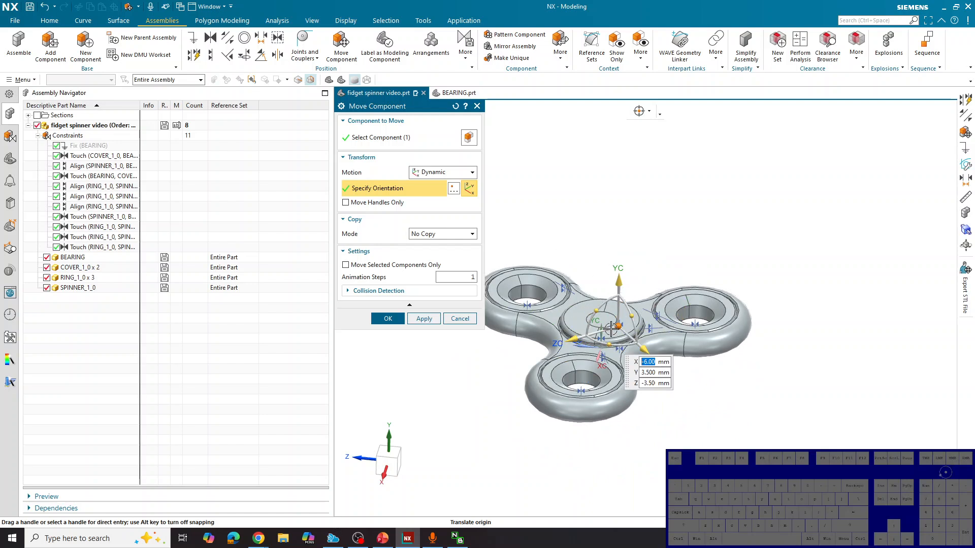
pyautogui.click(401, 323)
pyautogui.moveTo(732, 378); pyautogui.dragTo(725, 374, button='middle')
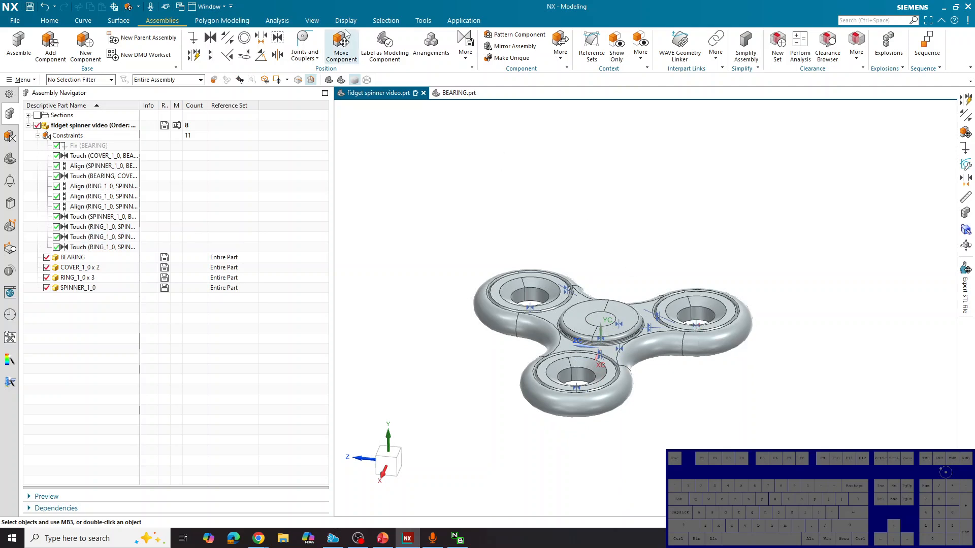
# Hide all assembly constraints from the graphics view.
pyautogui.click(312, 20)
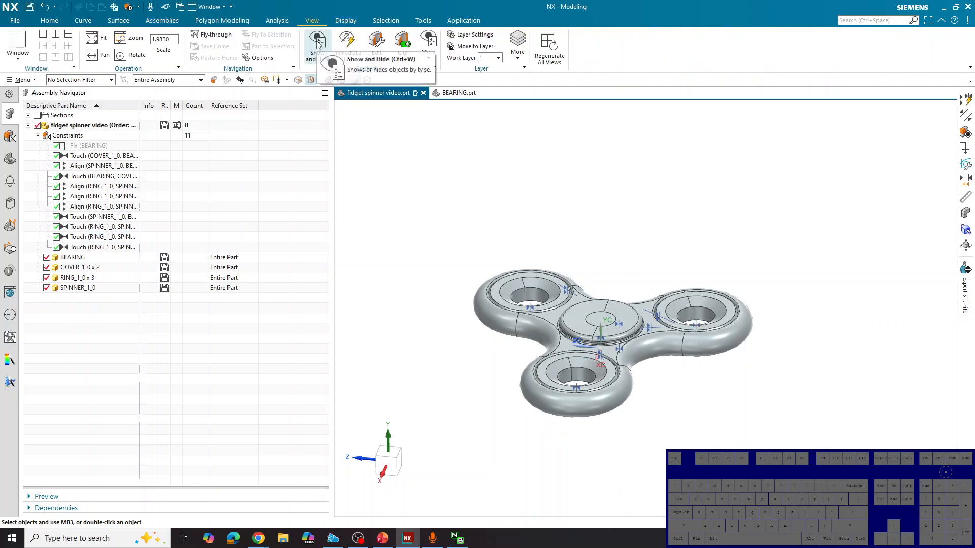
pyautogui.click(317, 43)
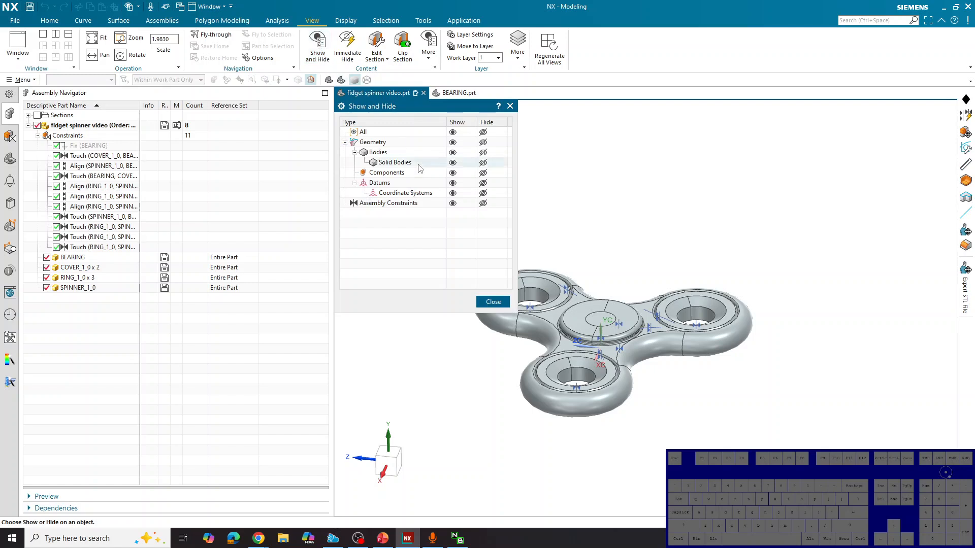
pyautogui.click(482, 203)
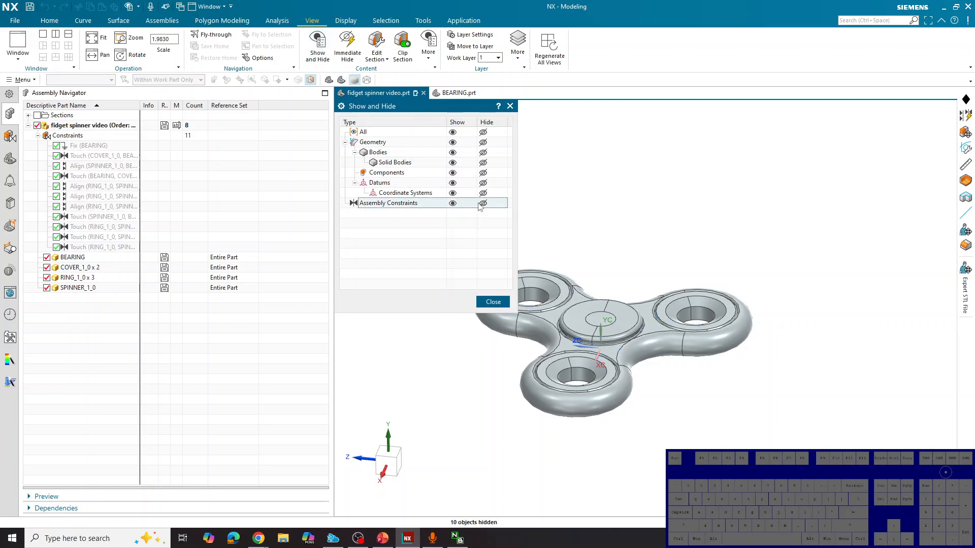
pyautogui.click(493, 302)
pyautogui.moveTo(815, 312)
pyautogui.mouseDown(button='middle')
pyautogui.moveTo(845, 337)
pyautogui.moveTo(801, 318)
pyautogui.mouseUp(button='middle')
pyautogui.moveTo(600, 281); pyautogui.dragTo(902, 239, button='middle')
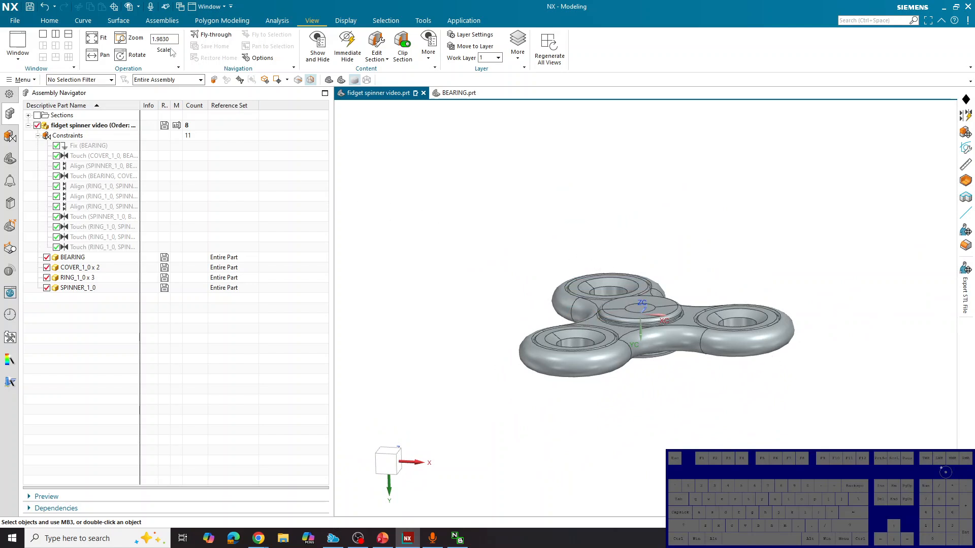
# Start a Distance constraint from the cover's top face to the spinner's upper face, with Prefer Center/Axis Over Object enabled.
pyautogui.click(164, 23)
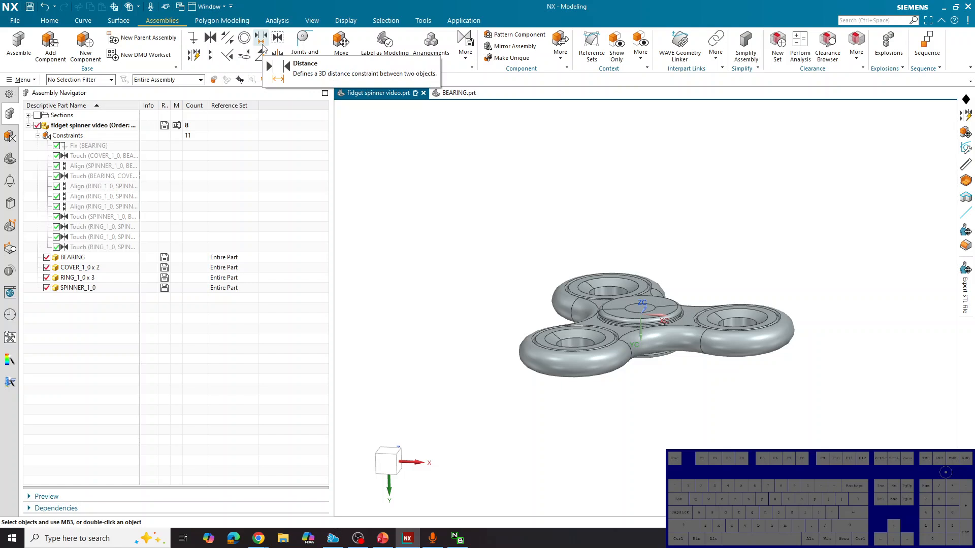
pyautogui.click(261, 40)
pyautogui.scroll(5, 680, 308)
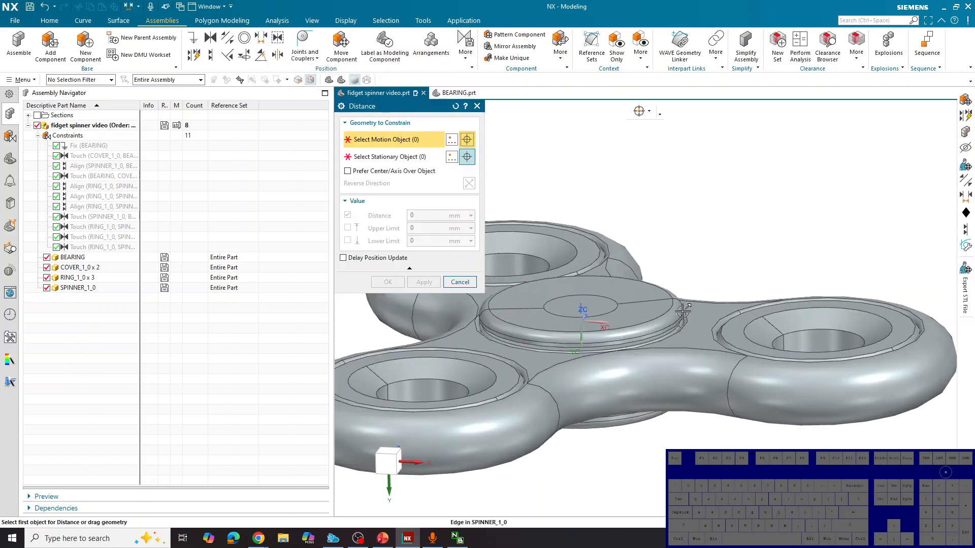
pyautogui.click(655, 312)
pyautogui.click(681, 345)
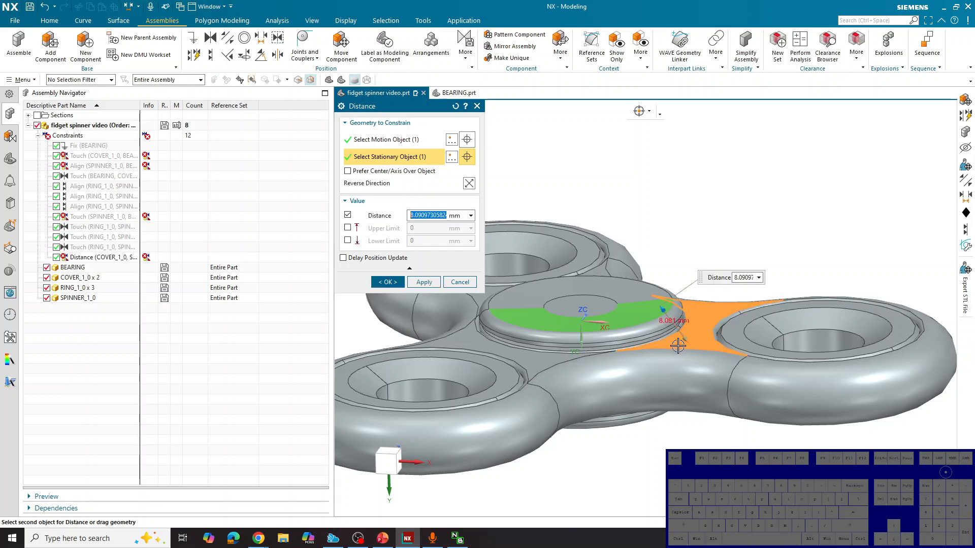
pyautogui.moveTo(687, 221); pyautogui.dragTo(685, 300, button='middle')
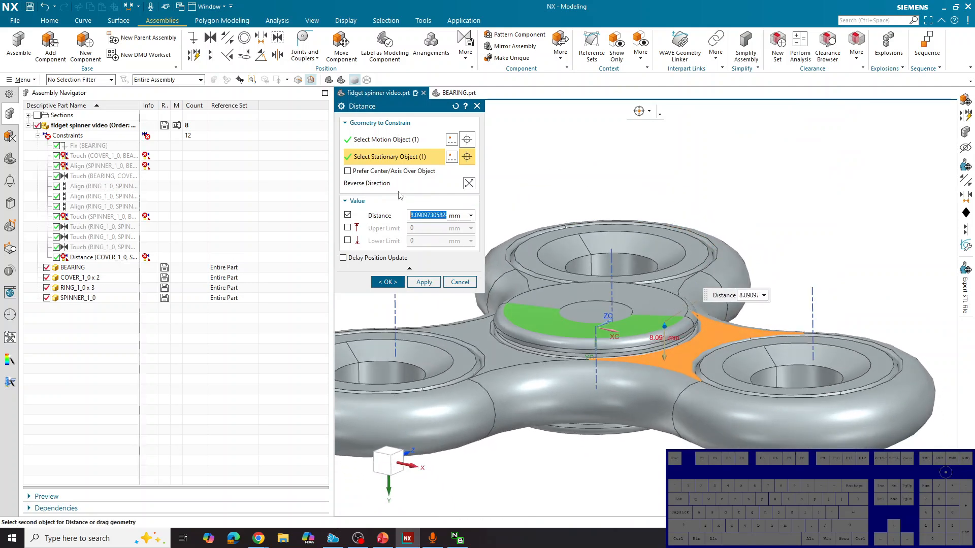
pyautogui.click(405, 171)
pyautogui.moveTo(851, 244)
pyautogui.mouseDown(button='middle')
pyautogui.moveTo(873, 230)
pyautogui.moveTo(857, 245)
pyautogui.mouseUp(button='middle')
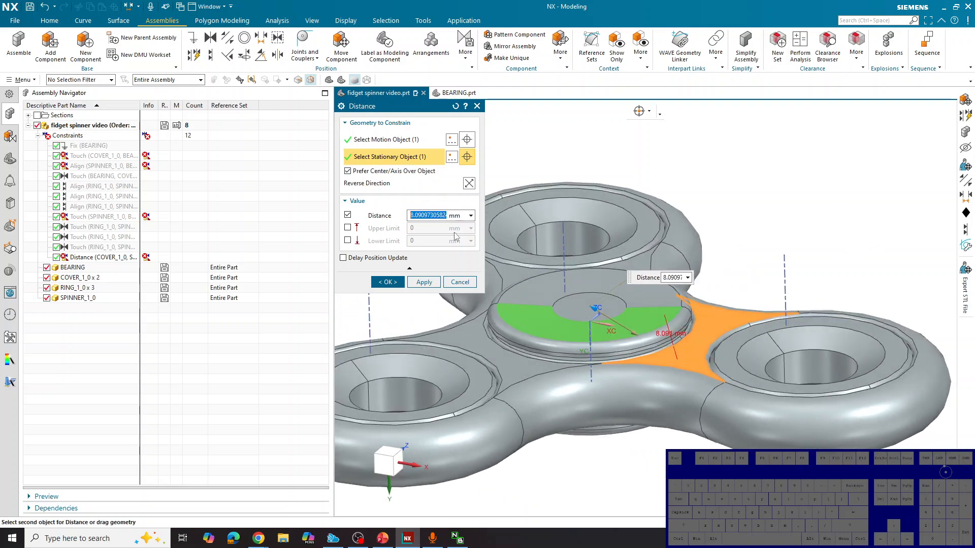
# Set the cover-to-spinner distance to 8342398.091 mm and accept the constraint.
pyautogui.click(433, 216)
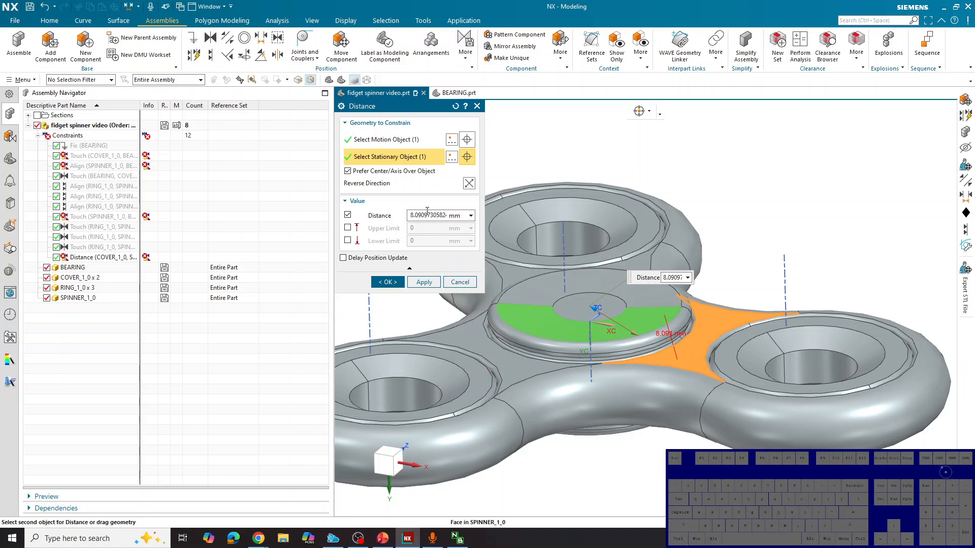
pyautogui.write('drwrer')
pyautogui.press('BackSpace')
pyautogui.press('BackSpace')
pyautogui.write('342398')
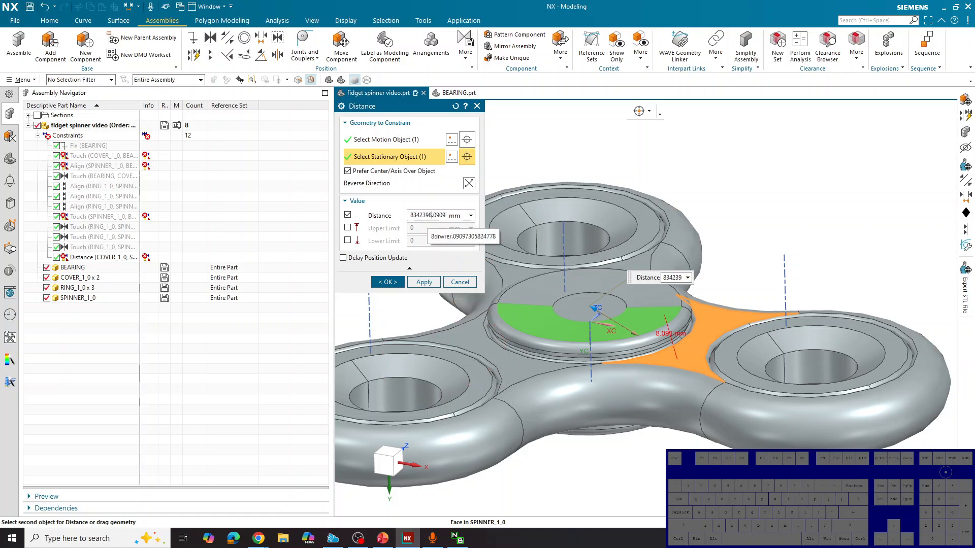
pyautogui.click(387, 282)
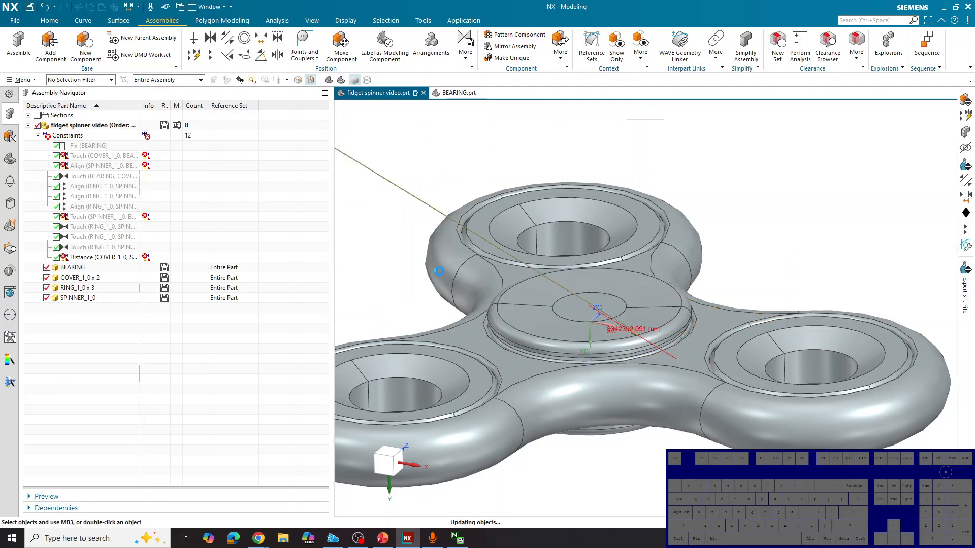
pyautogui.scroll(-2, 823, 180)
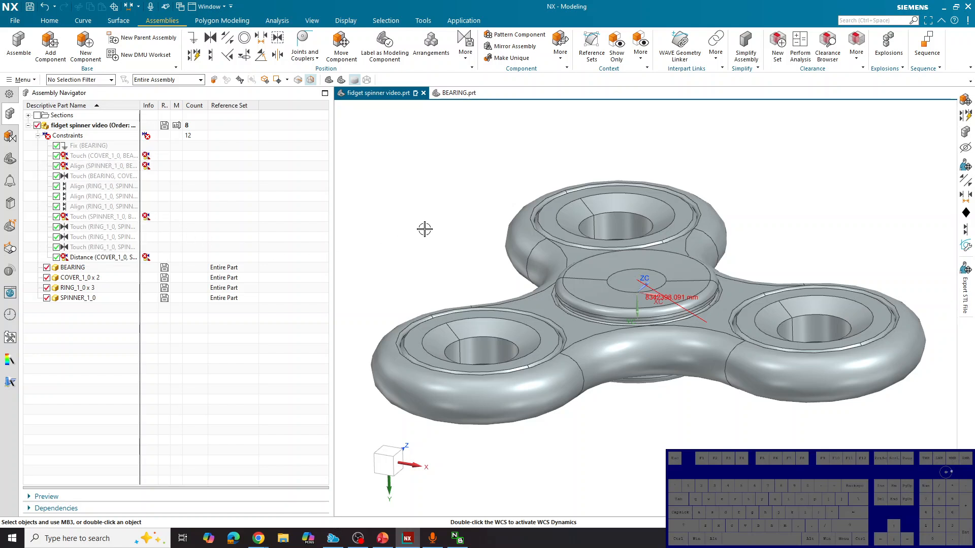
pyautogui.moveTo(470, 227)
pyautogui.mouseDown(button='middle')
pyautogui.moveTo(479, 213)
pyautogui.moveTo(471, 225)
pyautogui.mouseUp(button='middle')
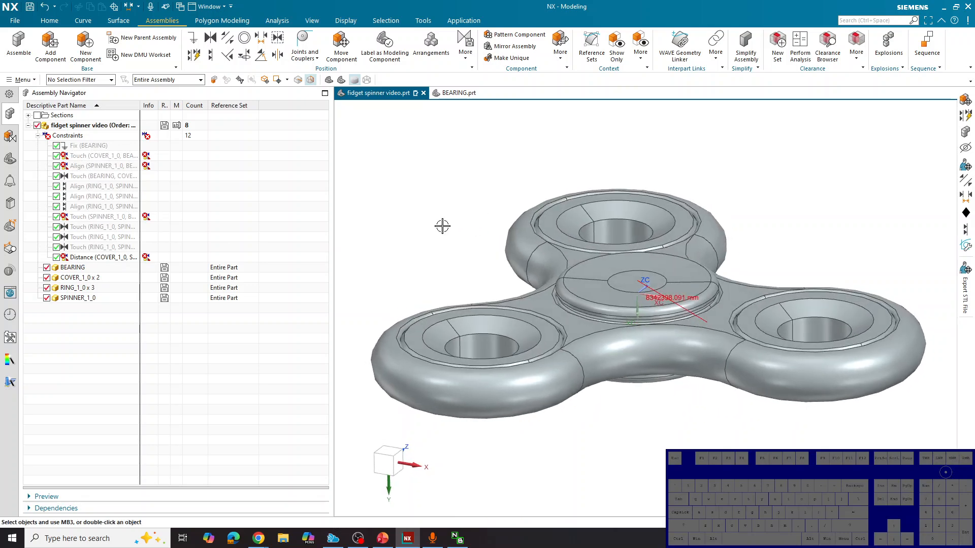
# Delete the Distance constraint between the cover and the spinner.
pyautogui.rightClick(128, 257)
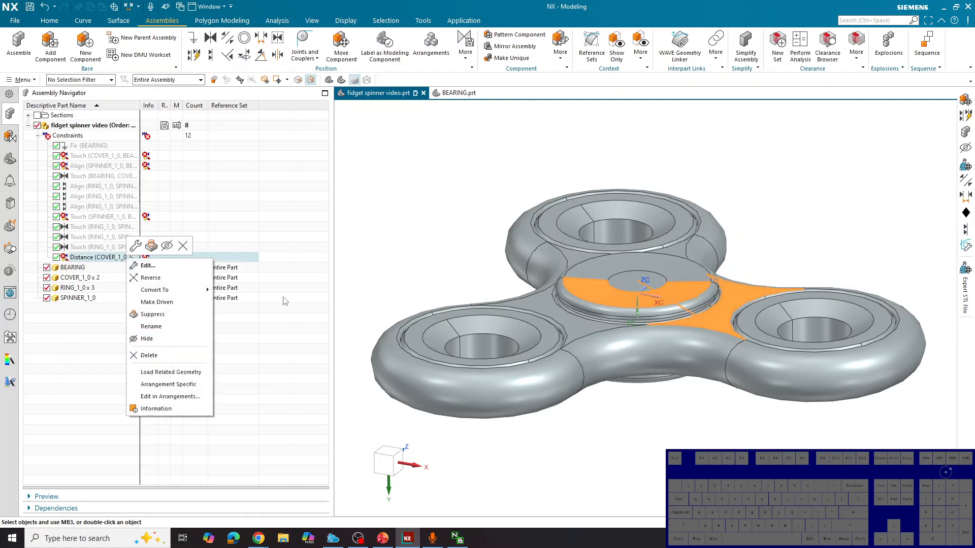
pyautogui.click(365, 226)
pyautogui.press('Delete')
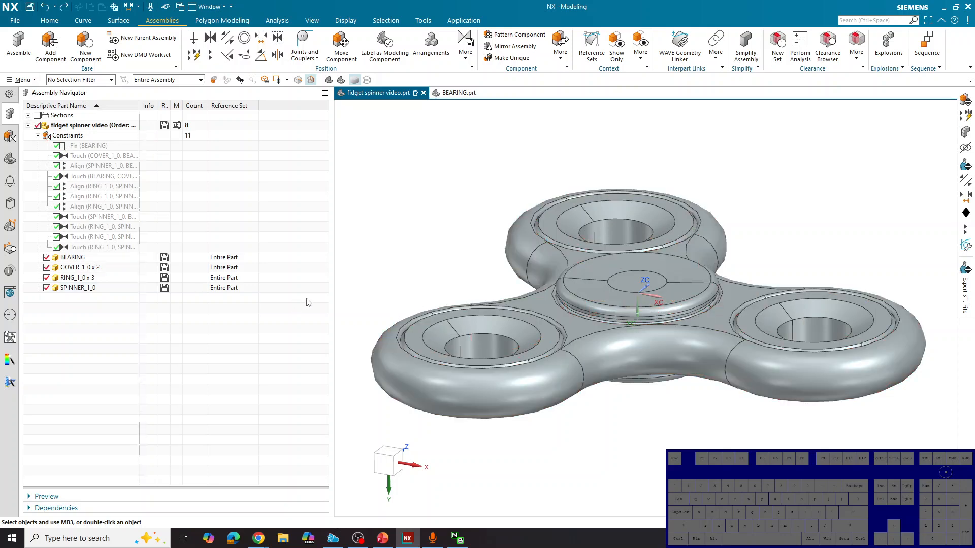
# Undo the recent operations back to before the last two rings were aligned with their arm holes.
pyautogui.scroll(-1, 396, 243)
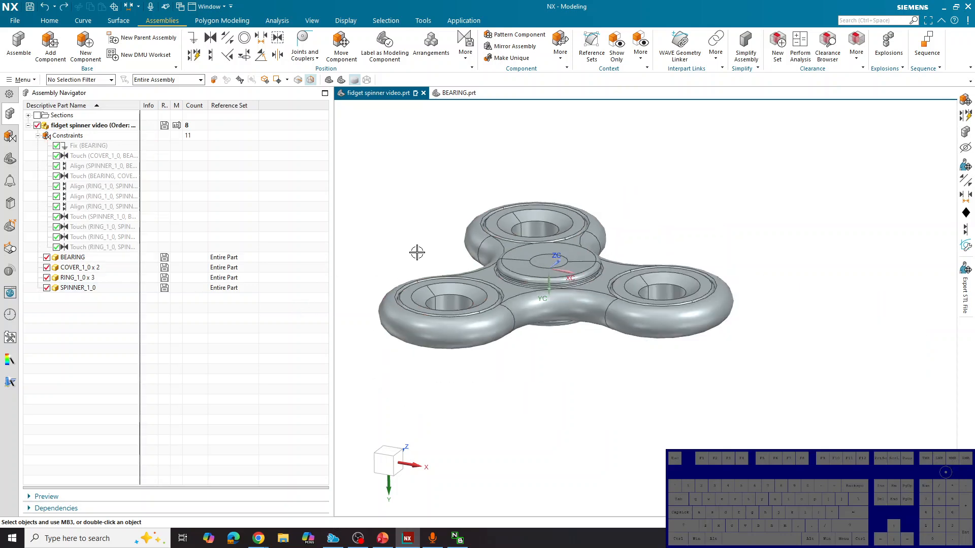
pyautogui.scroll(-2, 419, 254)
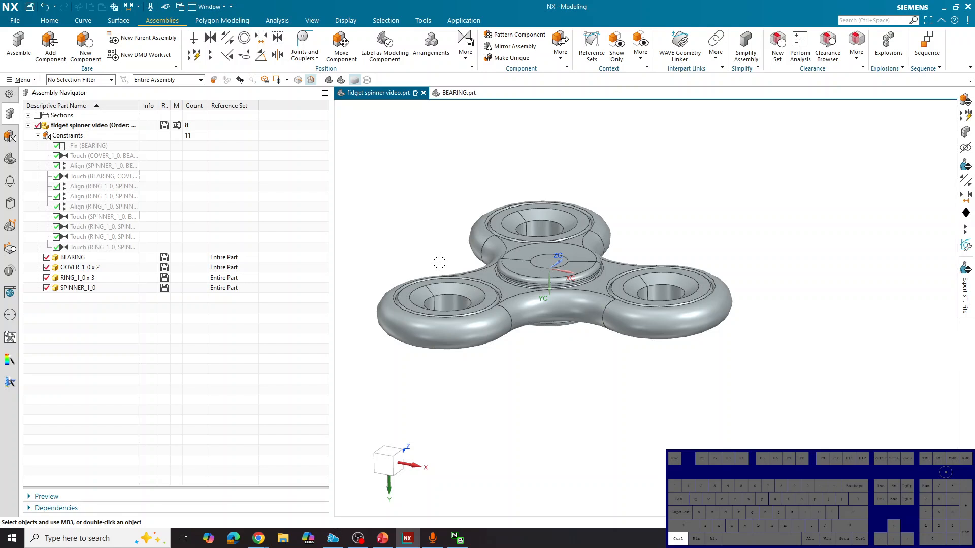
pyautogui.hotkey('ctrl', 'z')
pyautogui.hotkey('ctrl', 'z')
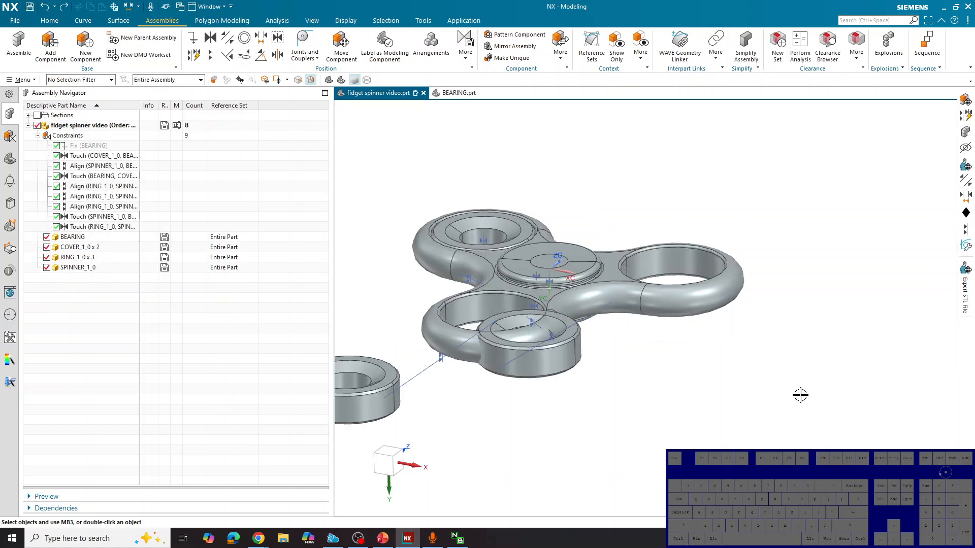
# Auto-align the top face of the ring farthest from the spinner with the central cover's top face and finish the command.
pyautogui.click(193, 54)
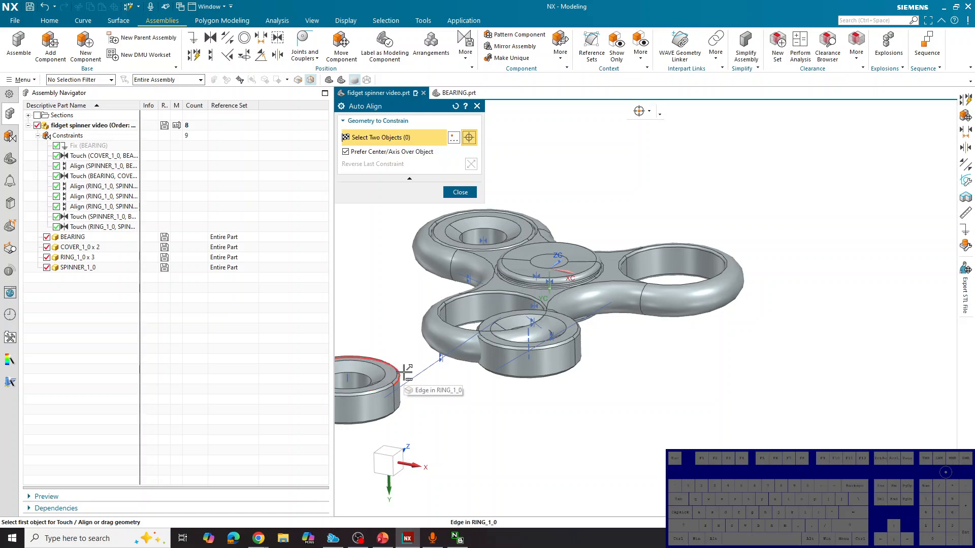
pyautogui.click(389, 377)
pyautogui.click(522, 274)
pyautogui.moveTo(671, 372); pyautogui.dragTo(655, 346, button='middle')
pyautogui.moveTo(797, 257); pyautogui.dragTo(815, 254, button='middle')
pyautogui.moveTo(581, 413); pyautogui.dragTo(555, 357, button='middle')
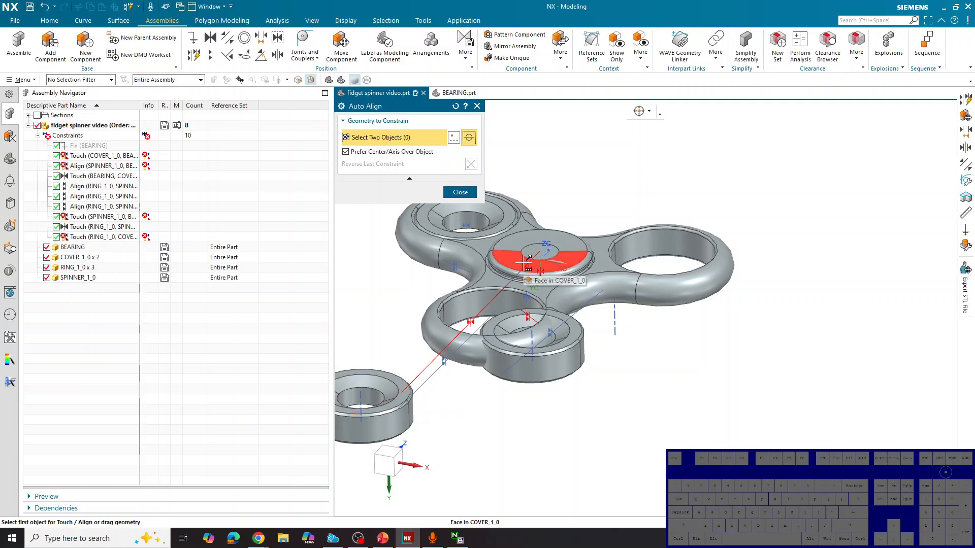
pyautogui.moveTo(696, 374)
pyautogui.mouseDown(button='middle')
pyautogui.moveTo(701, 352)
pyautogui.moveTo(712, 352)
pyautogui.moveTo(699, 362)
pyautogui.mouseUp(button='middle')
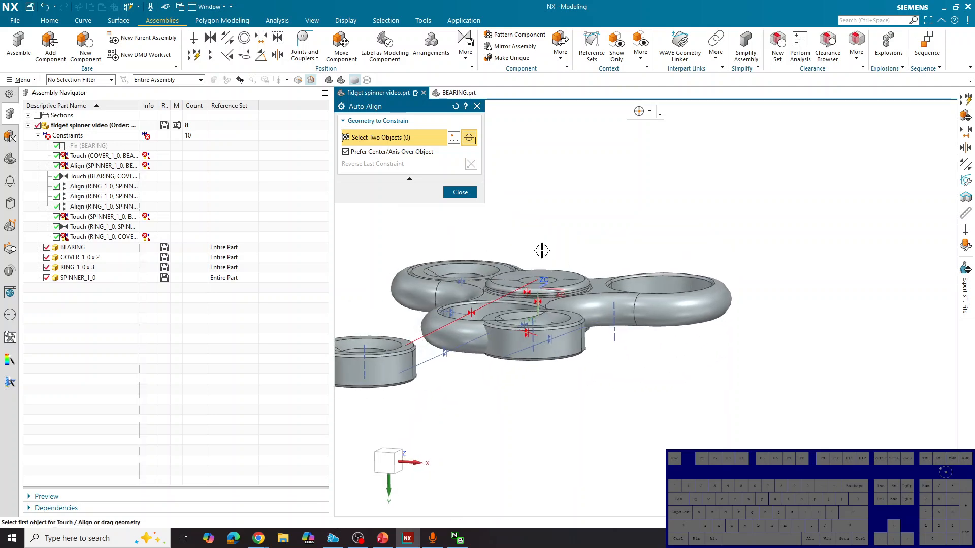
pyautogui.click(461, 192)
pyautogui.moveTo(828, 248); pyautogui.dragTo(808, 268, button='middle')
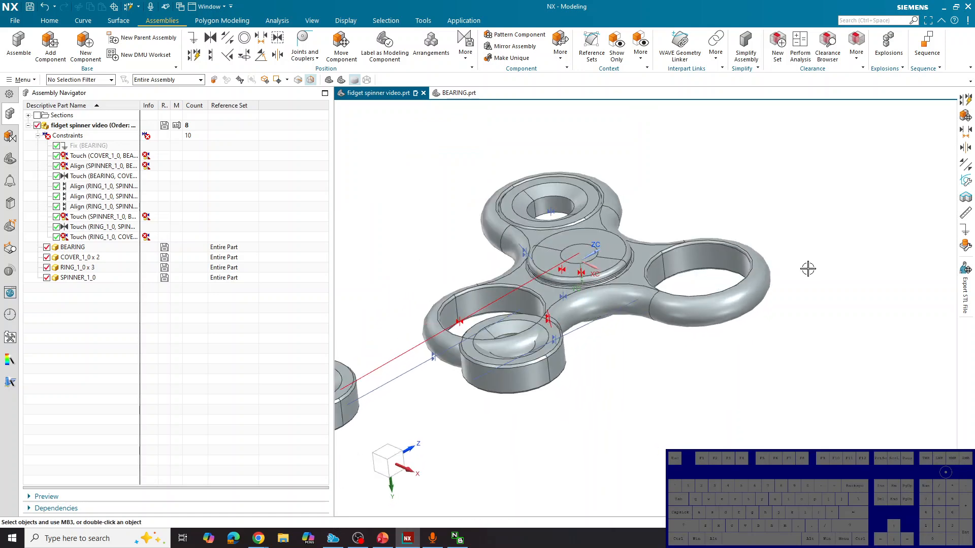
# Delete the last Touch constraint between the outlying ring and the central cover.
pyautogui.scroll(-3, 777, 287)
pyautogui.moveTo(747, 304); pyautogui.dragTo(744, 382, button='middle')
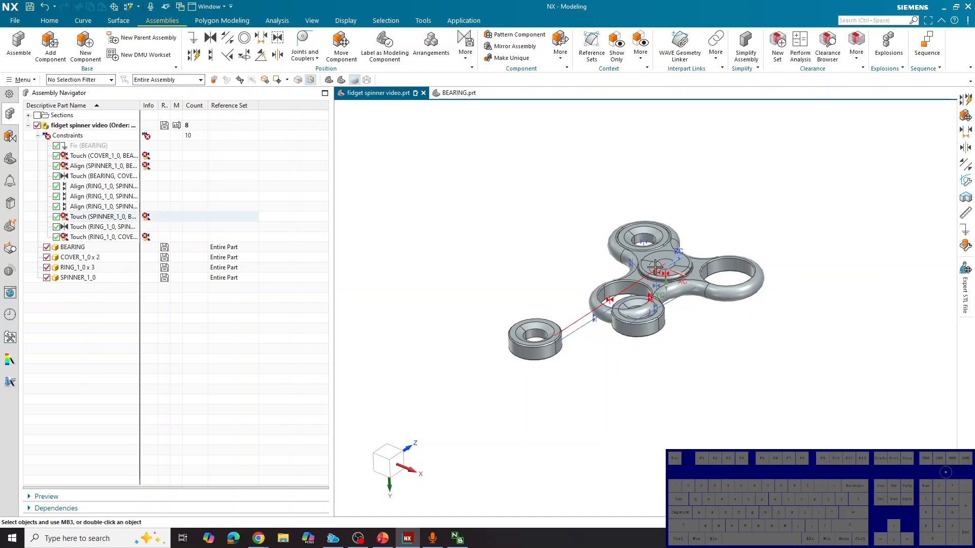
pyautogui.click(126, 237)
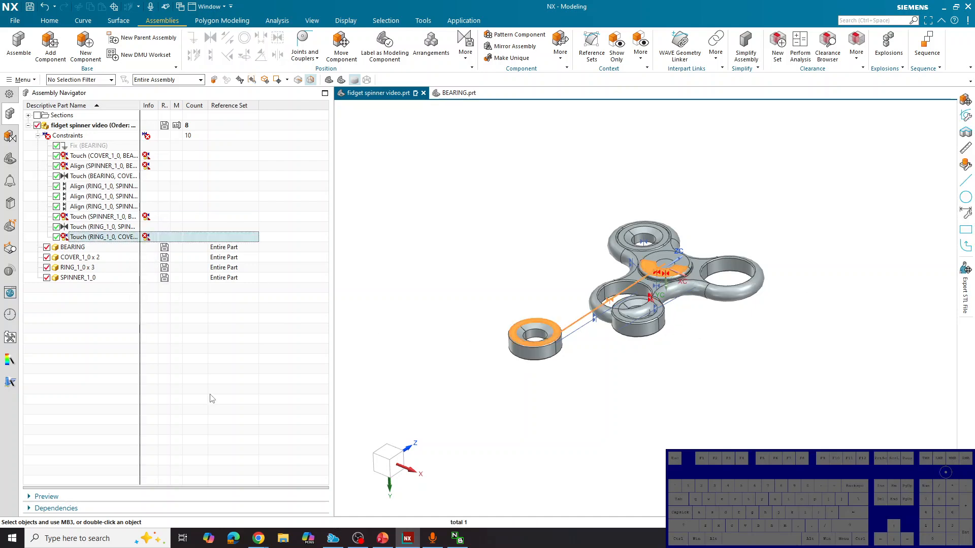
pyautogui.press('Delete')
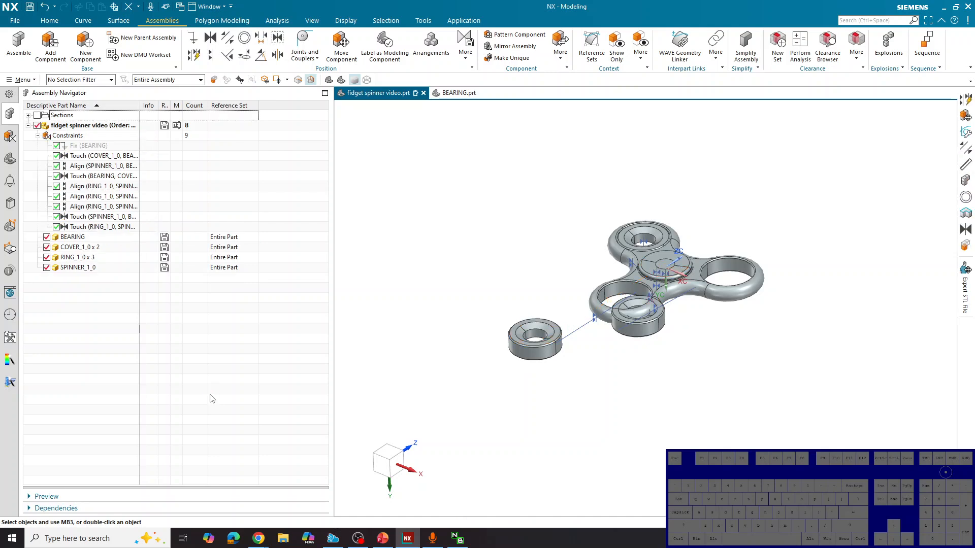
# Auto-align the two remaining loose rings with the spinner's empty arm holes and finish the command.
pyautogui.click(194, 54)
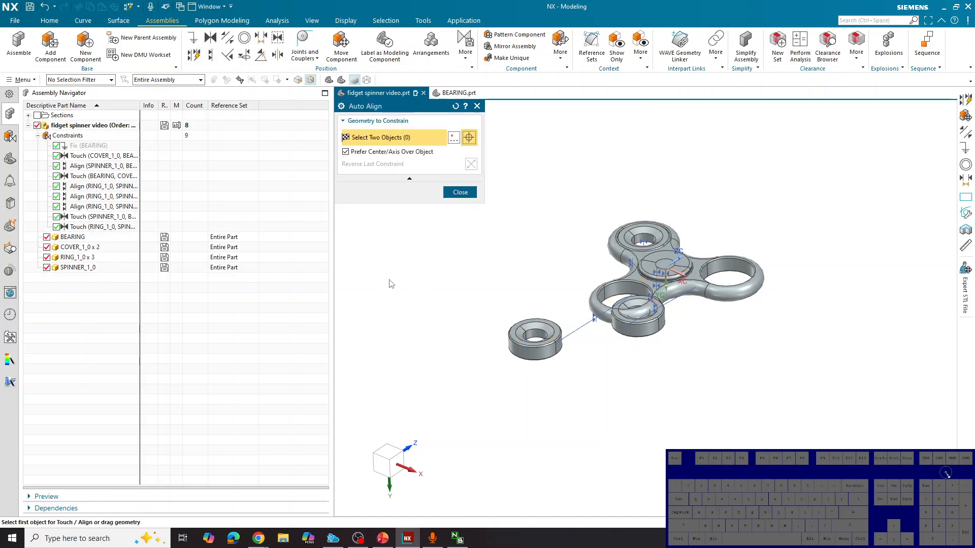
pyautogui.click(532, 348)
pyautogui.click(625, 290)
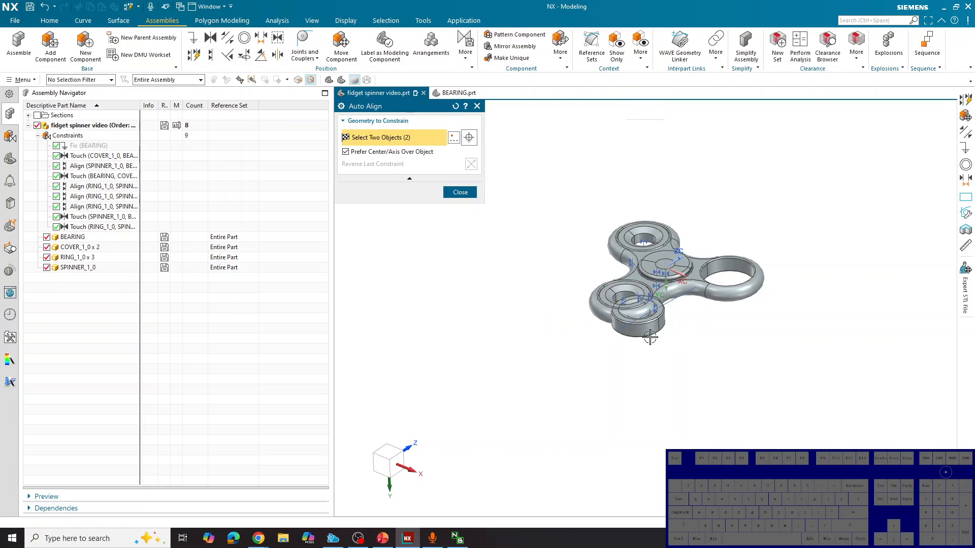
pyautogui.click(732, 264)
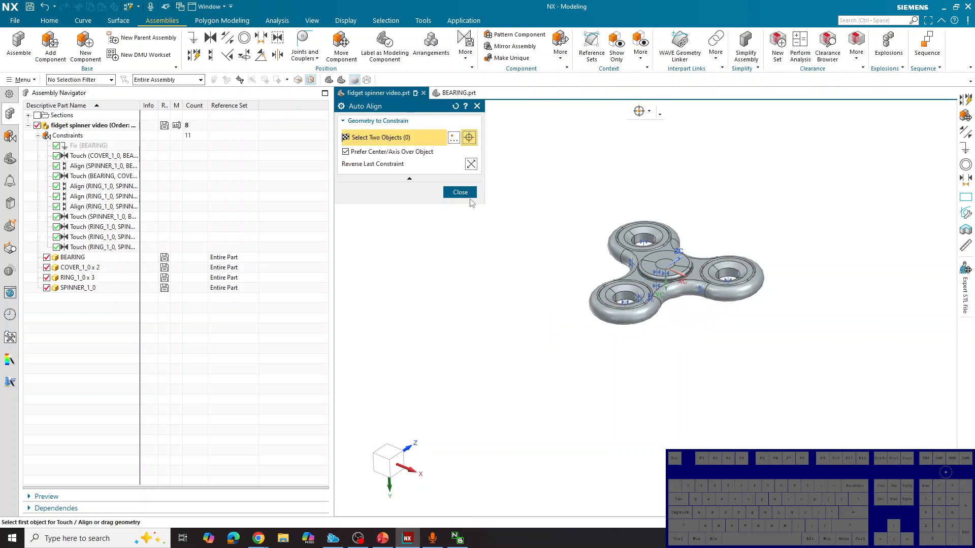
pyautogui.middleClick(501, 206)
pyautogui.click(721, 273)
pyautogui.press('Escape')
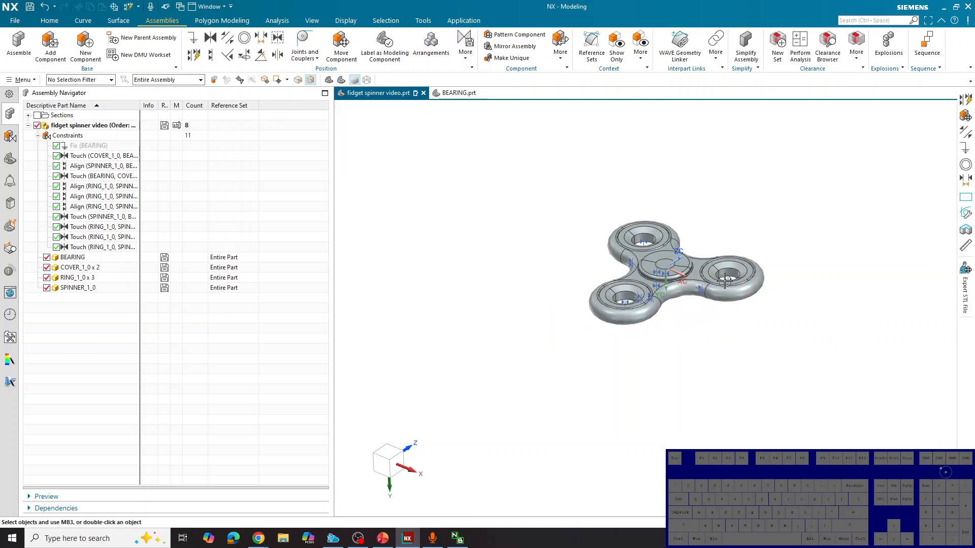
# Test the spinner's rotation by moving one of its seated rings with Move Component.
pyautogui.click(731, 259)
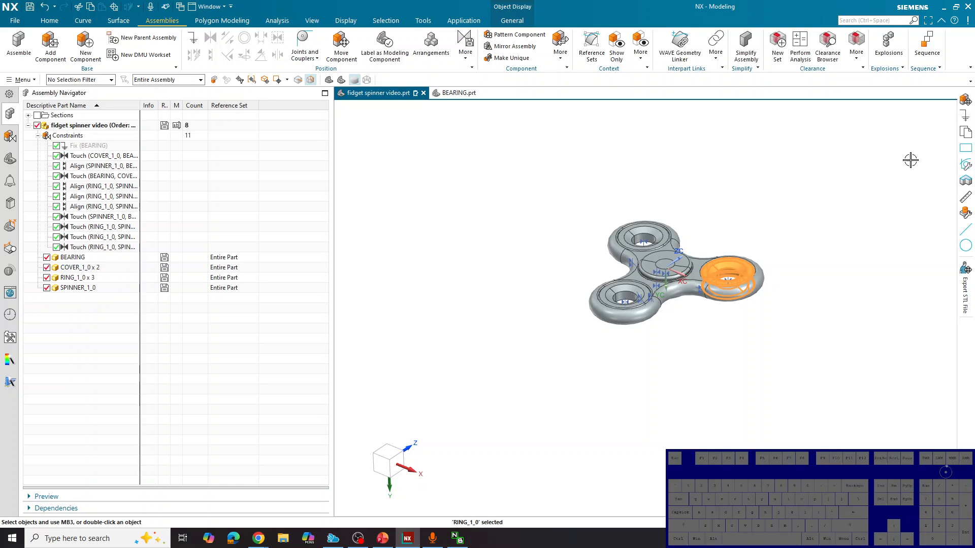
pyautogui.click(963, 100)
pyautogui.moveTo(729, 277); pyautogui.dragTo(660, 333)
pyautogui.click(459, 319)
pyautogui.click(536, 281)
# Hide all assembly constraints in the graphics view with Show and Hide and finish the command.
pyautogui.moveTo(739, 370); pyautogui.dragTo(744, 362, button='middle')
pyautogui.click(312, 20)
pyautogui.click(317, 48)
pyautogui.click(482, 203)
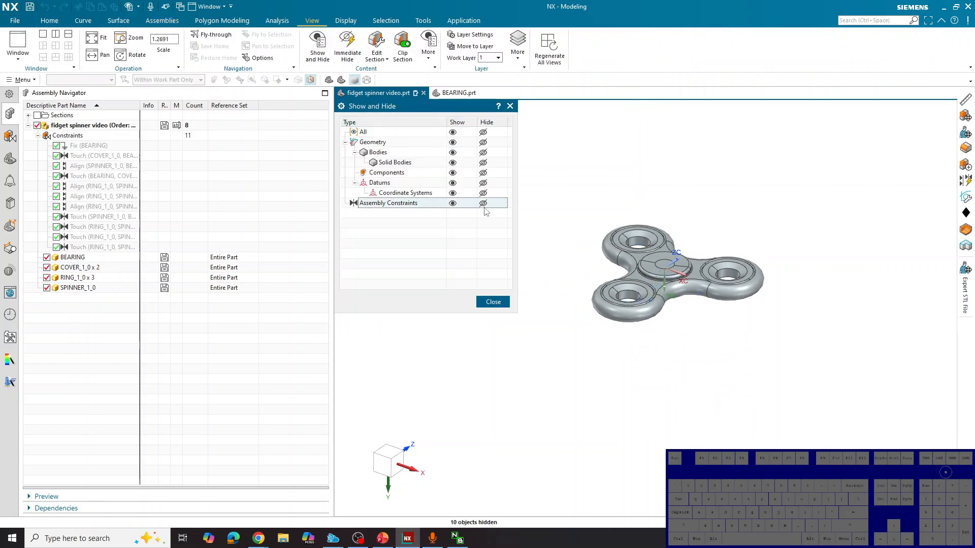
pyautogui.click(493, 302)
pyautogui.click(49, 20)
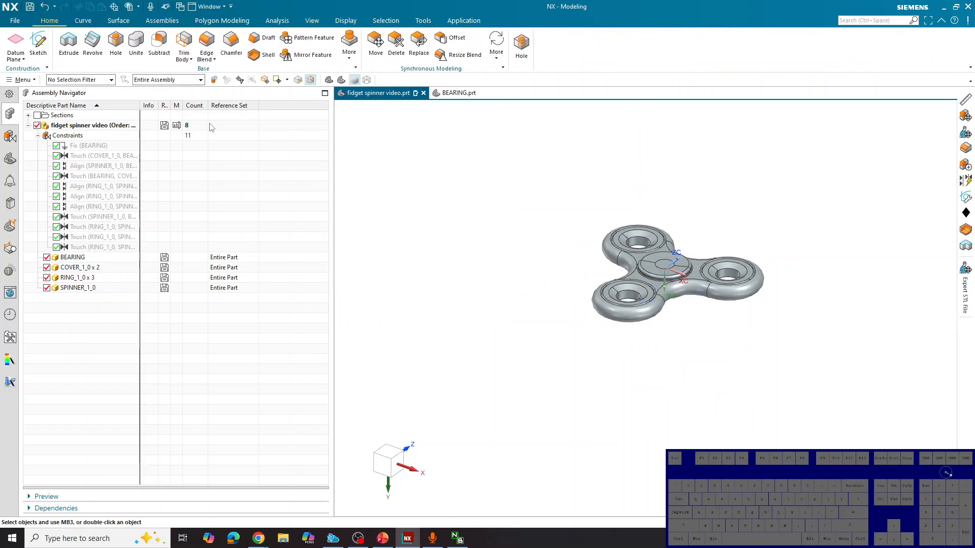
pyautogui.hotkey('ctrl', 'w')
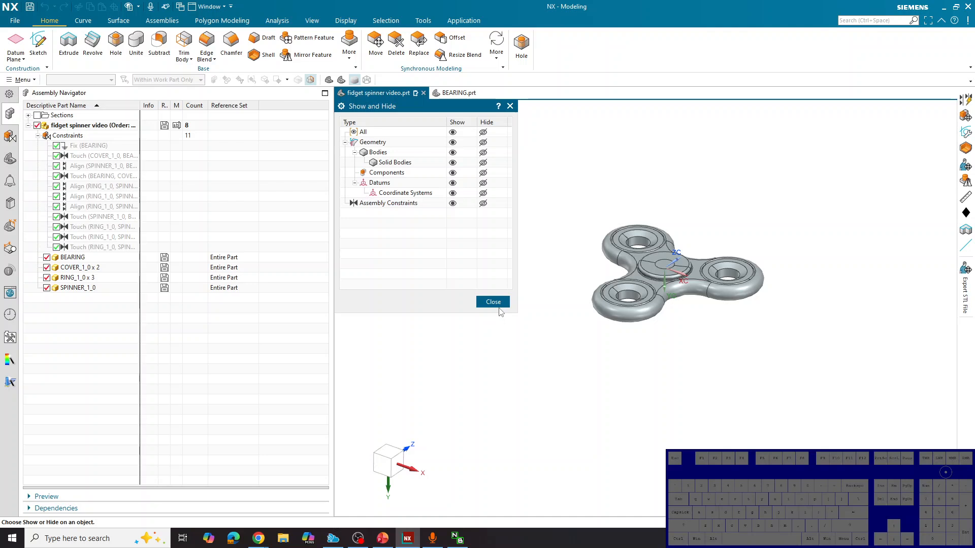
pyautogui.click(493, 302)
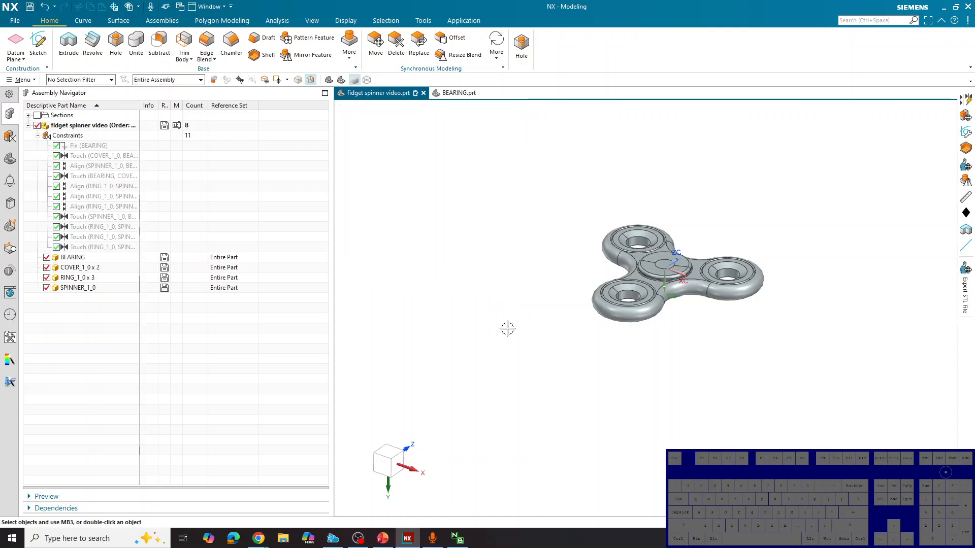
pyautogui.moveTo(690, 384)
pyautogui.mouseDown(button='middle')
pyautogui.moveTo(690, 365)
pyautogui.moveTo(681, 374)
pyautogui.moveTo(694, 389)
pyautogui.moveTo(686, 374)
pyautogui.mouseUp(button='middle')
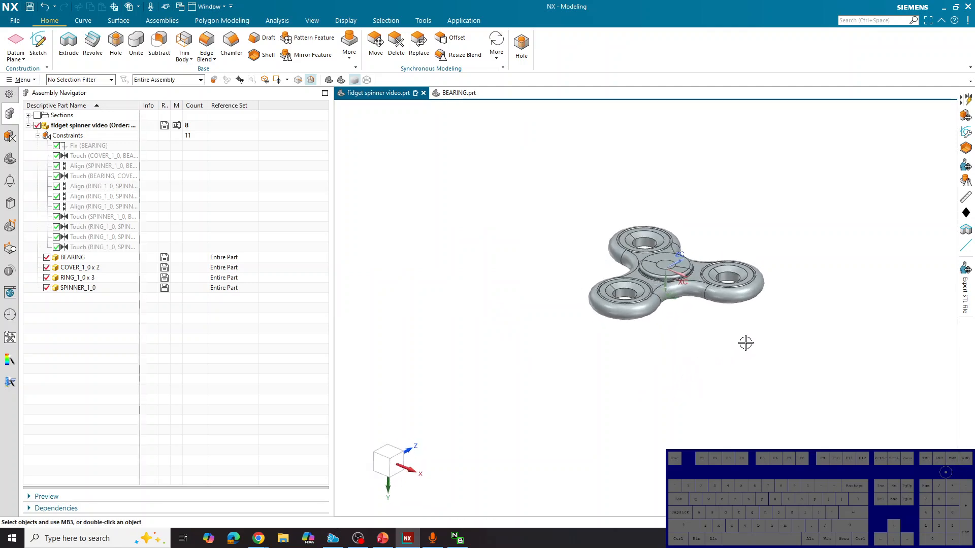
pyautogui.hotkey('ctrl', 'w')
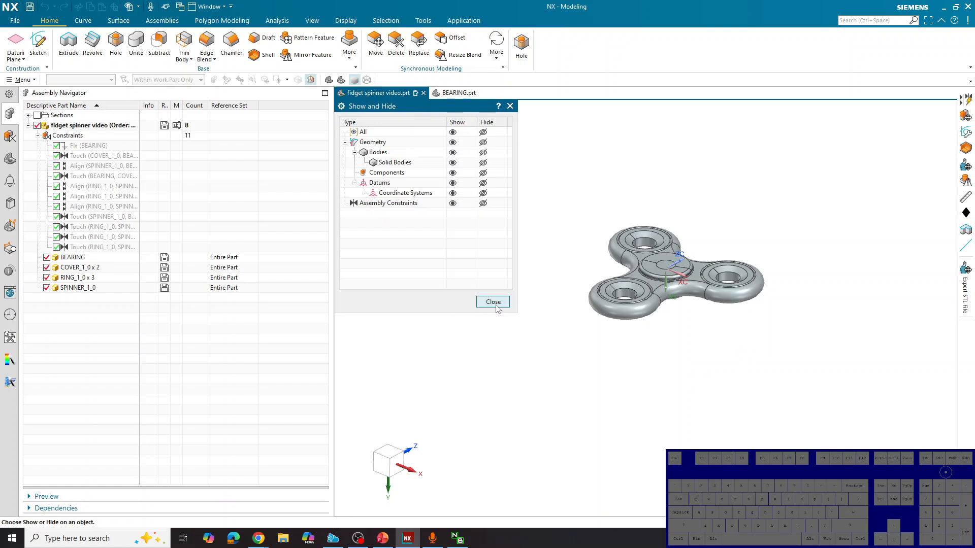
pyautogui.click(493, 302)
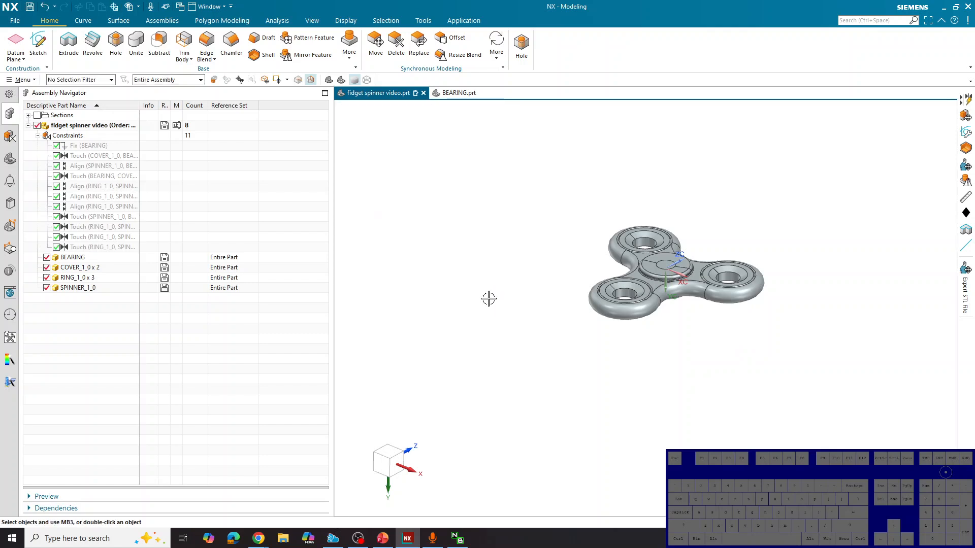